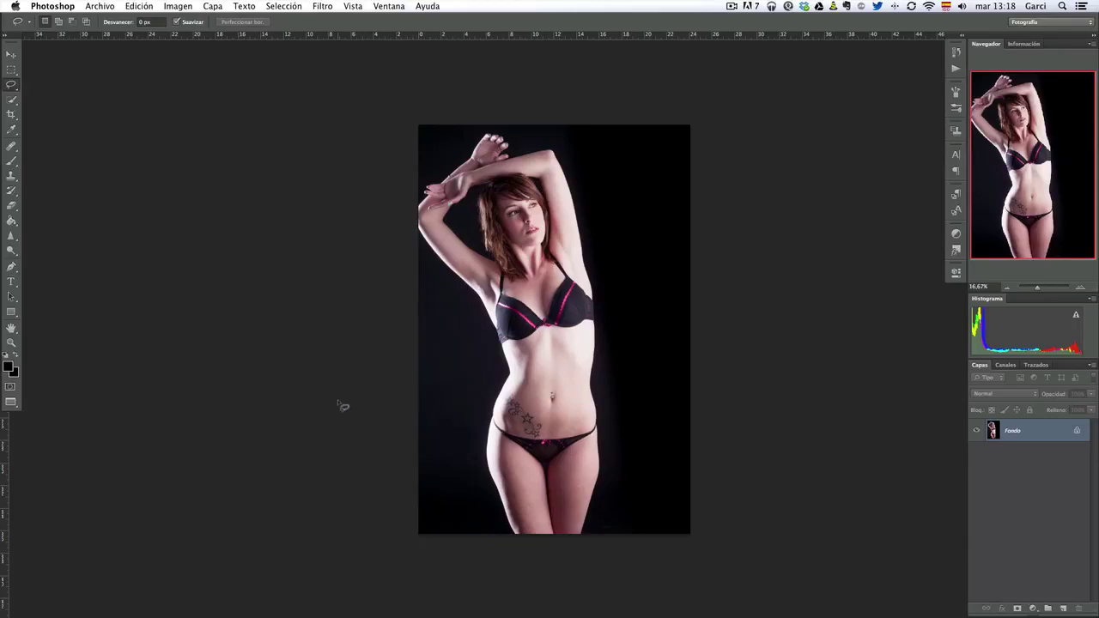
Zoom and scroll around the photo to inspect the model's figure
key(ctrl+plus)
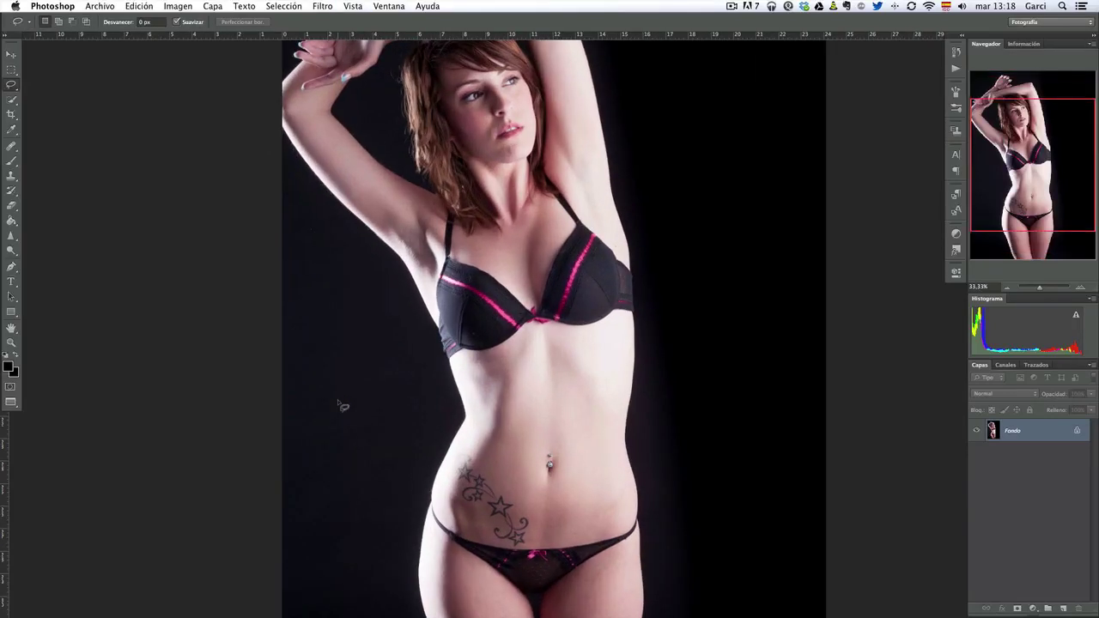
scroll(506, 380, down, 2)
scroll(503, 344, down, 5)
scroll(498, 317, down, 3)
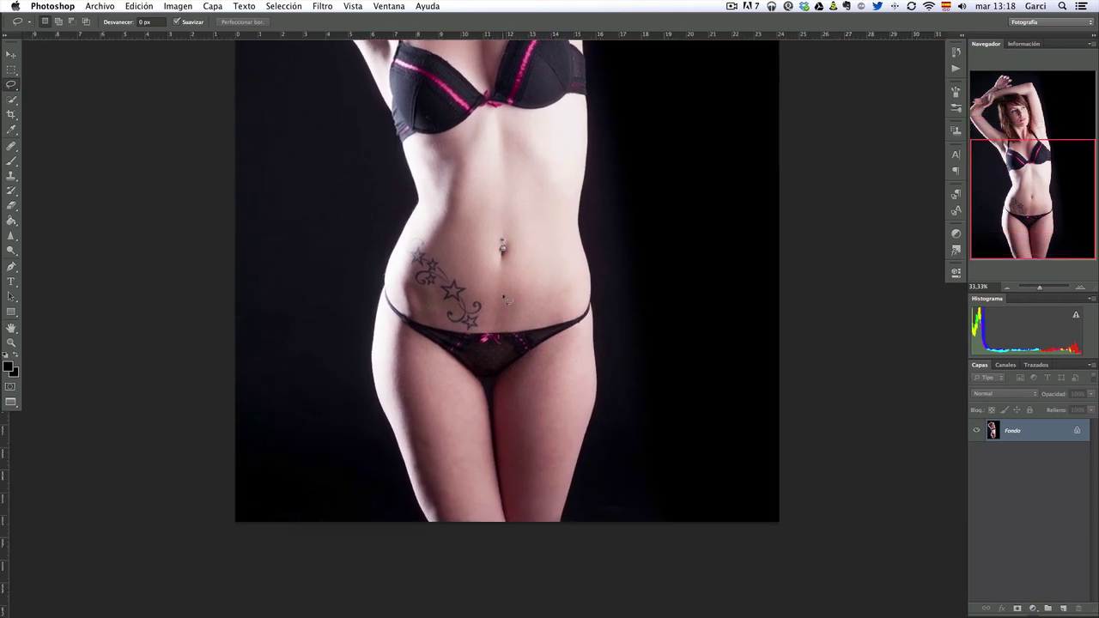
scroll(494, 292, down, 1)
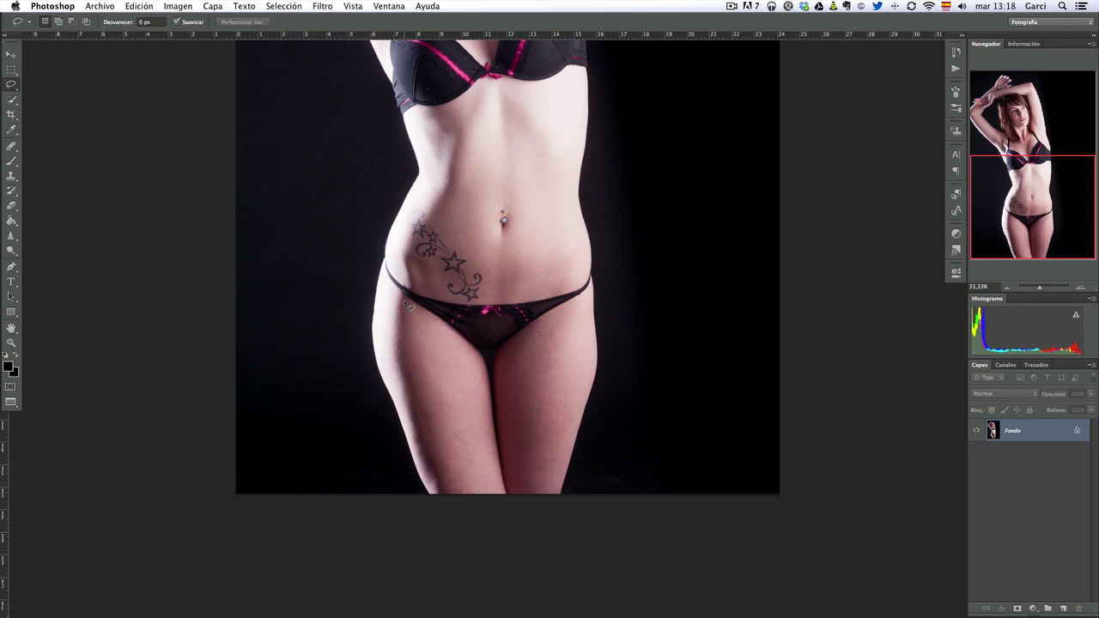
key(super+plus)
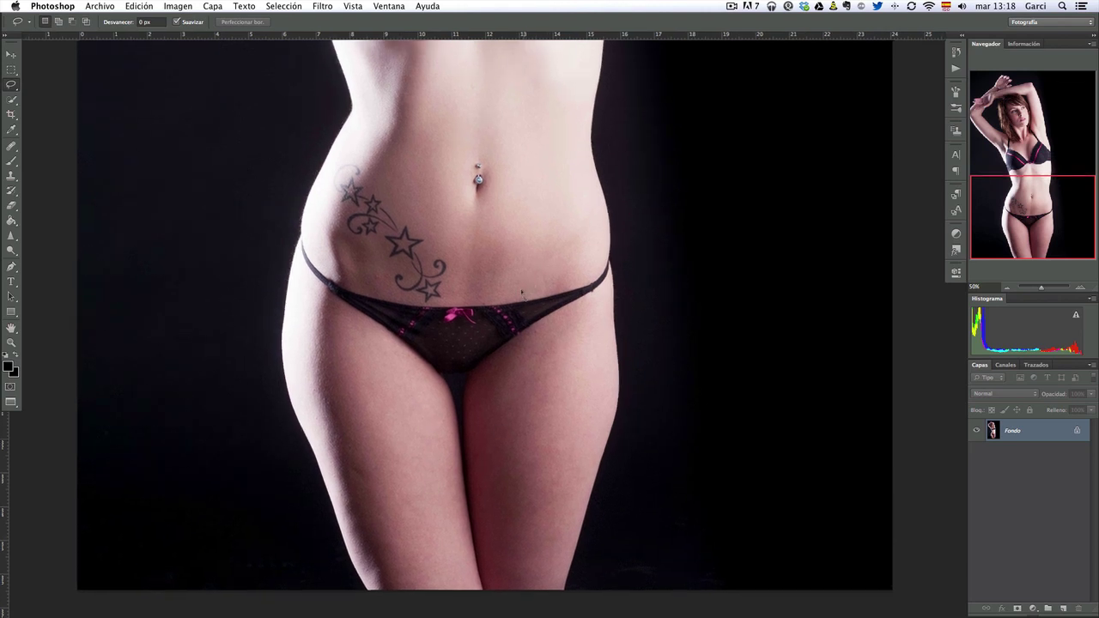
scroll(540, 249, up, 3)
scroll(534, 274, left, 2)
scroll(526, 295, up, 5)
scroll(526, 294, left, 1)
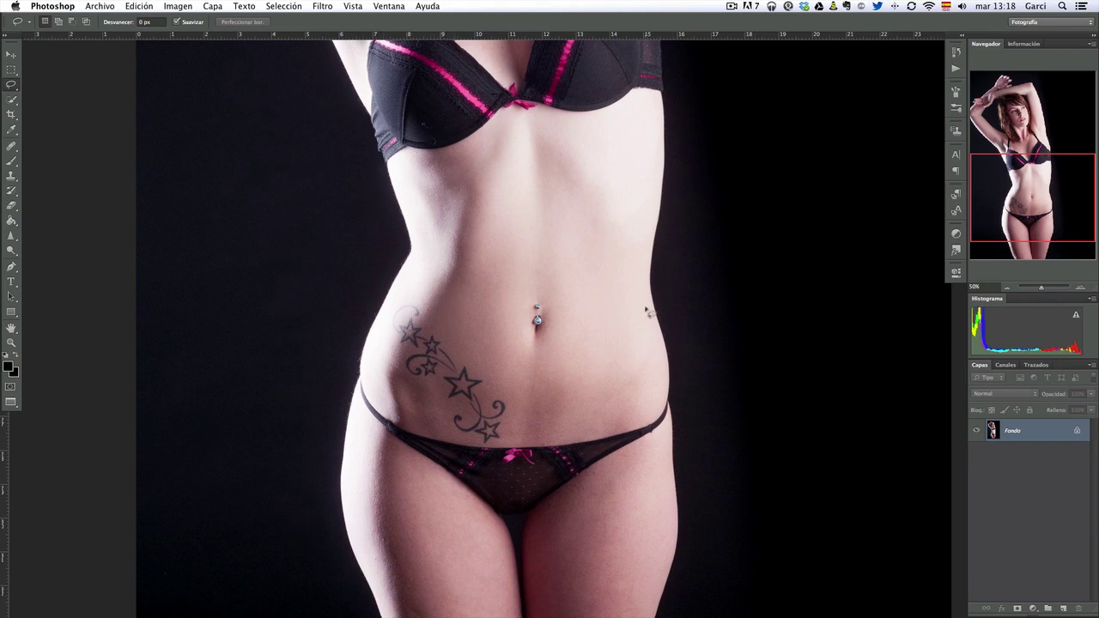
key(super+minus)
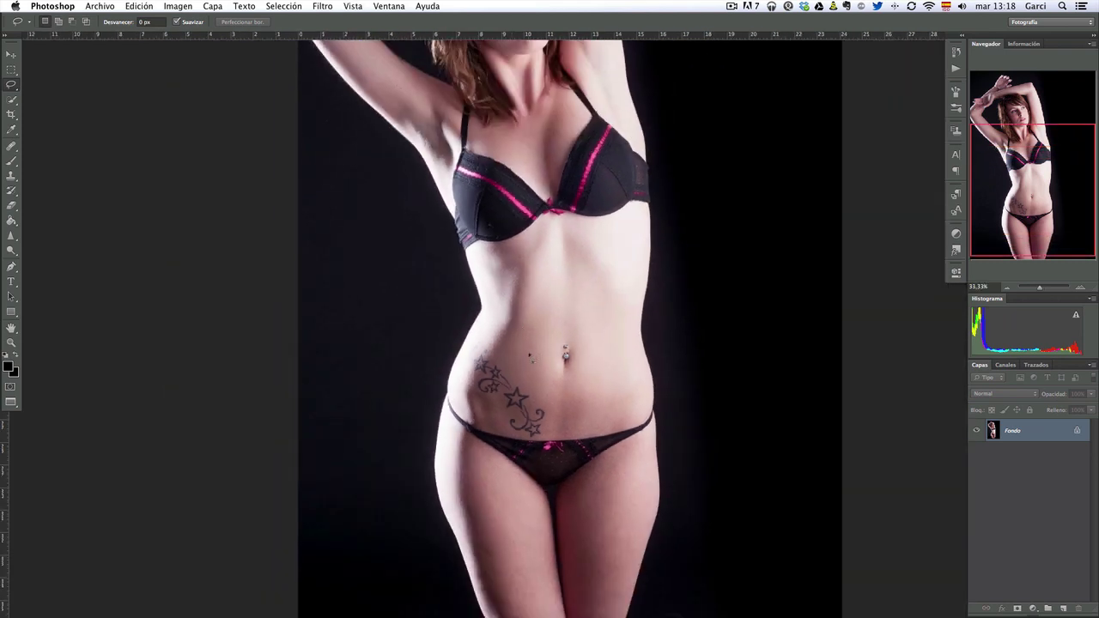
scroll(511, 319, down, 3)
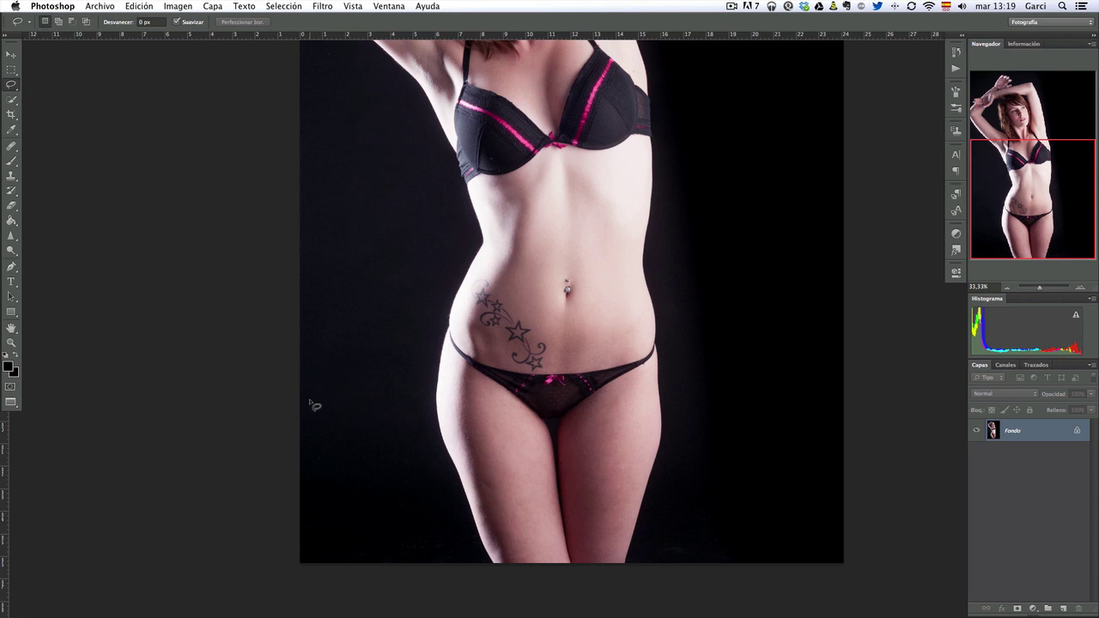
key(super+minus)
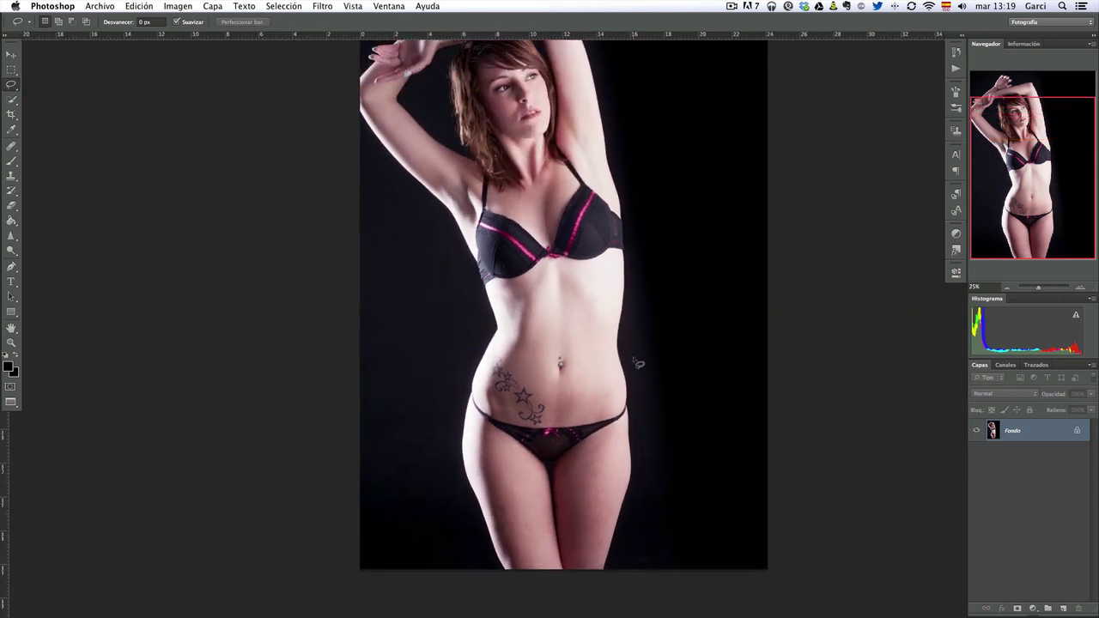
scroll(633, 394, up, 2)
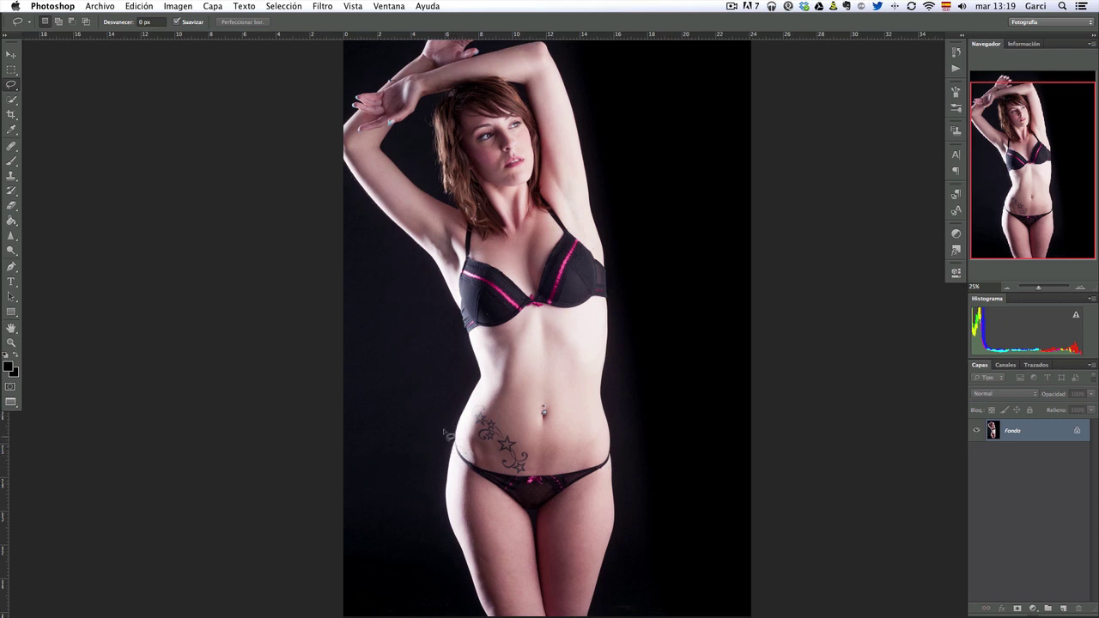
Lasso around the waist, hips and thighs, then bring up the Filtro menu
key(super+plus)
key(super+plus)
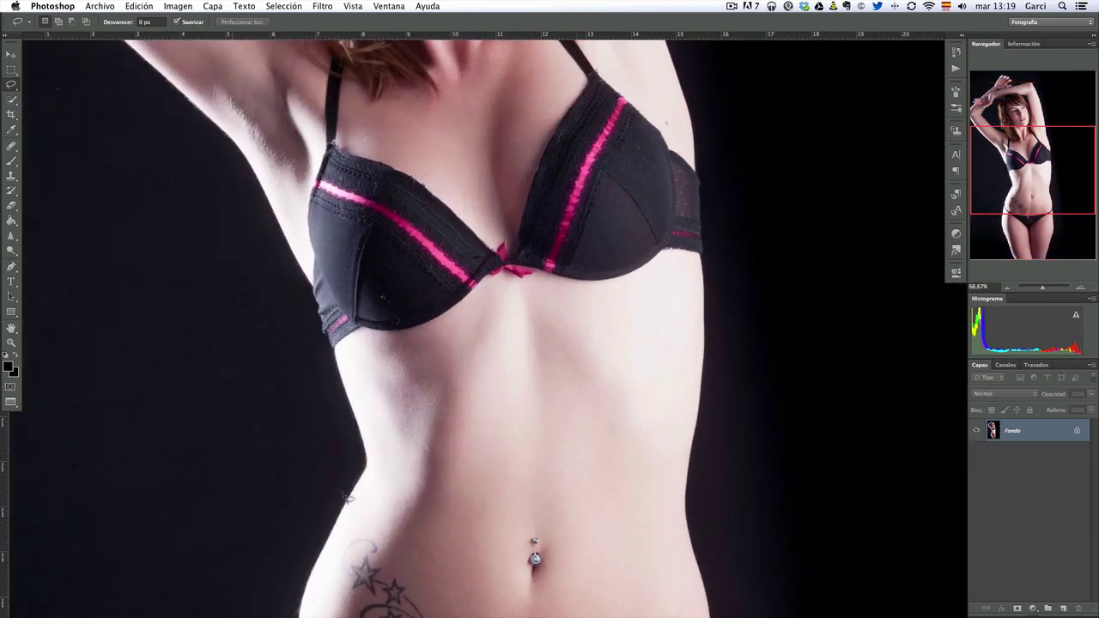
key(super+plus)
scroll(453, 257, down, 2)
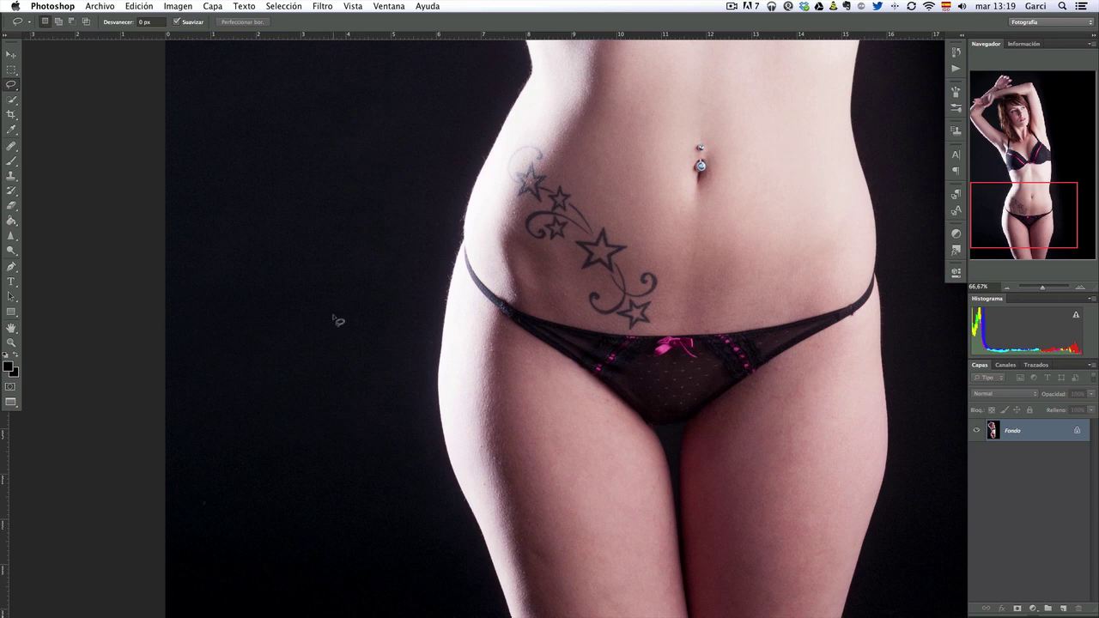
scroll(338, 321, down, 1)
scroll(361, 326, down, 1)
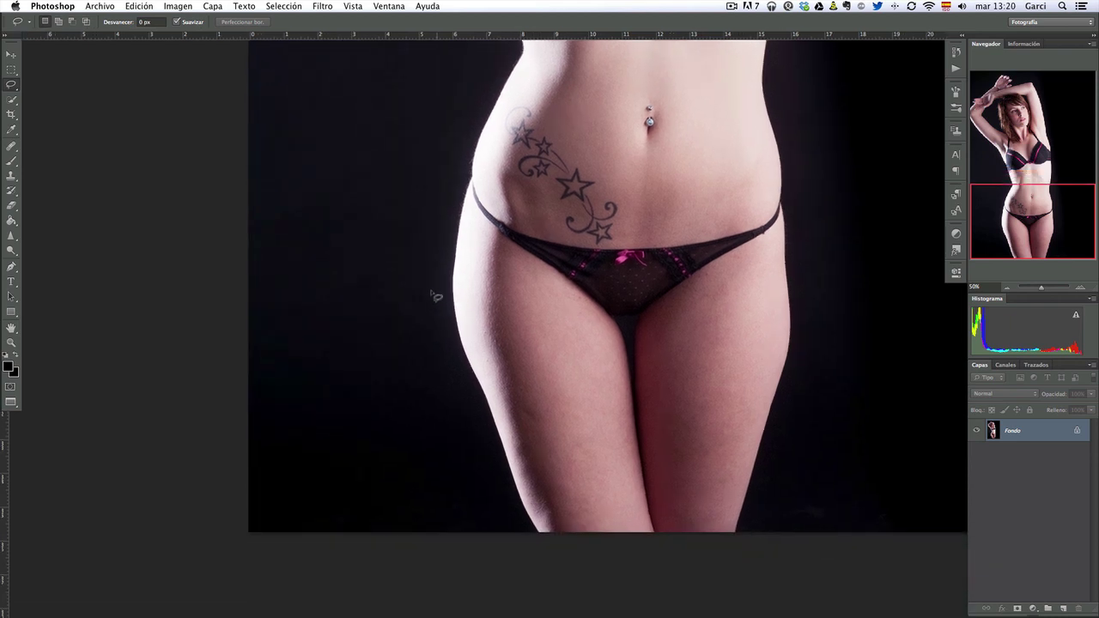
scroll(368, 330, down, 1)
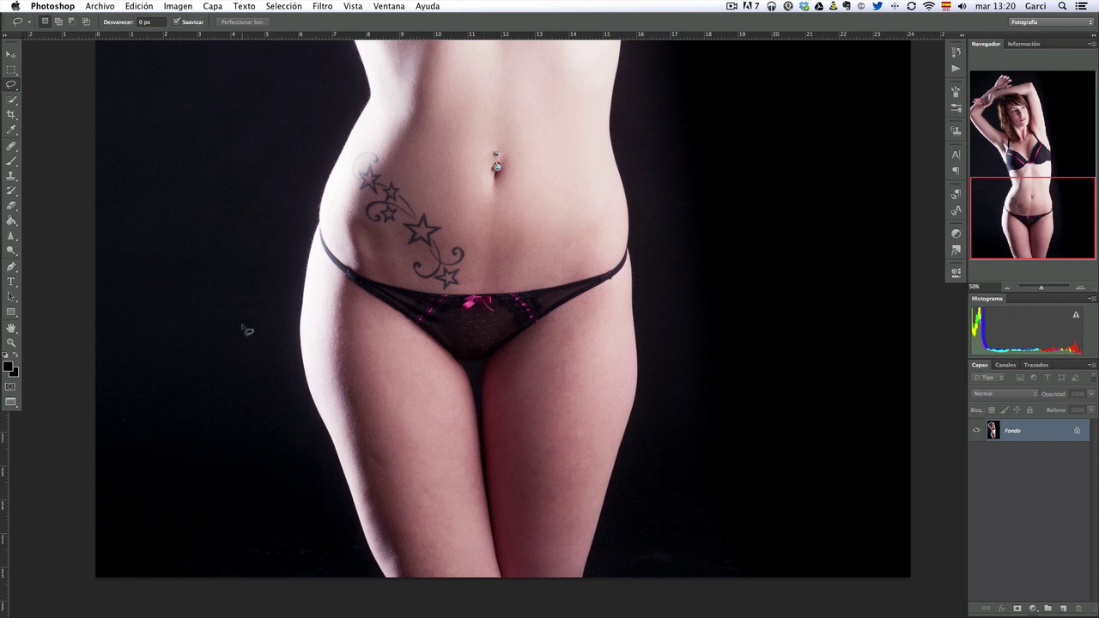
key(super+minus)
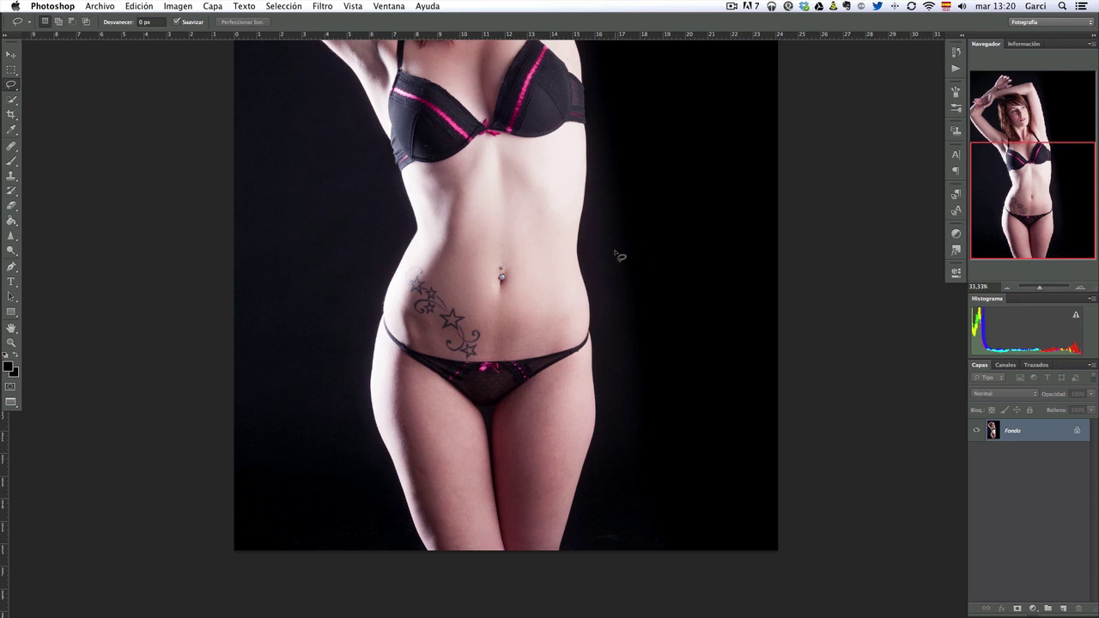
mouse_move(645, 233)
mouse_down()
mouse_move(381, 216)
mouse_move(315, 483)
mouse_move(559, 610)
mouse_move(678, 266)
mouse_up()
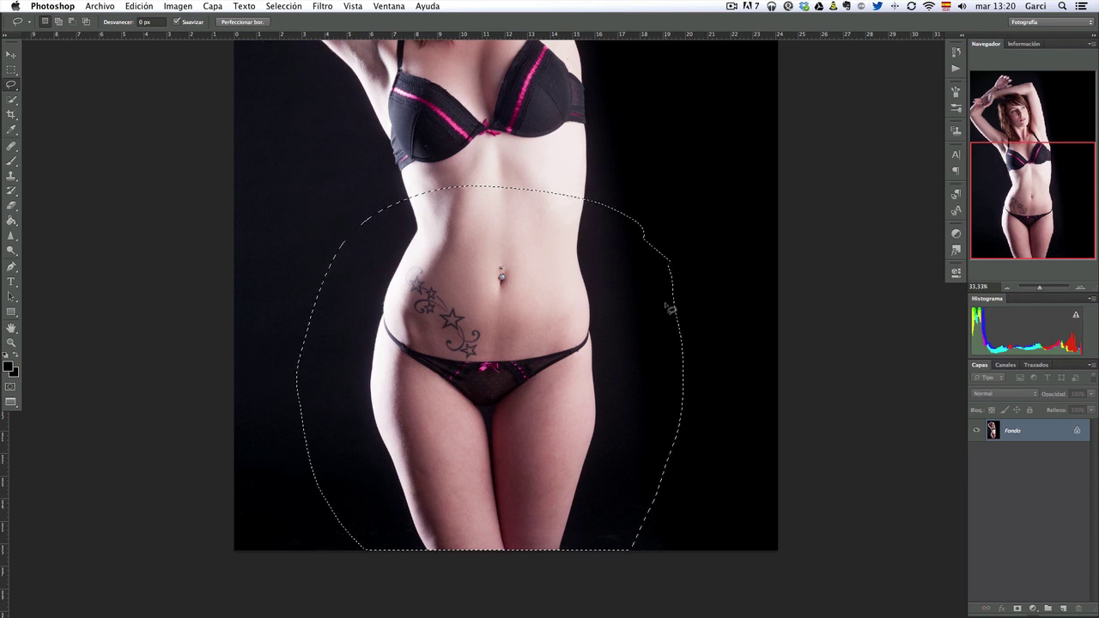
click(323, 6)
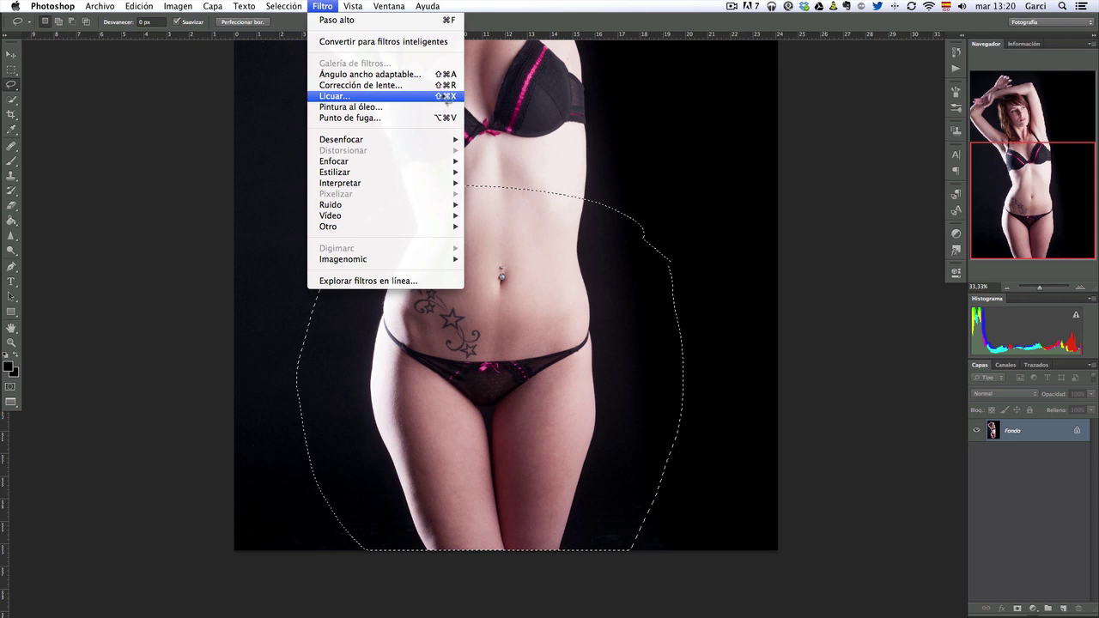
Open Licuar with Forward Warp reset to defaults at brush size 388, testing a push on the left hip
click(439, 98)
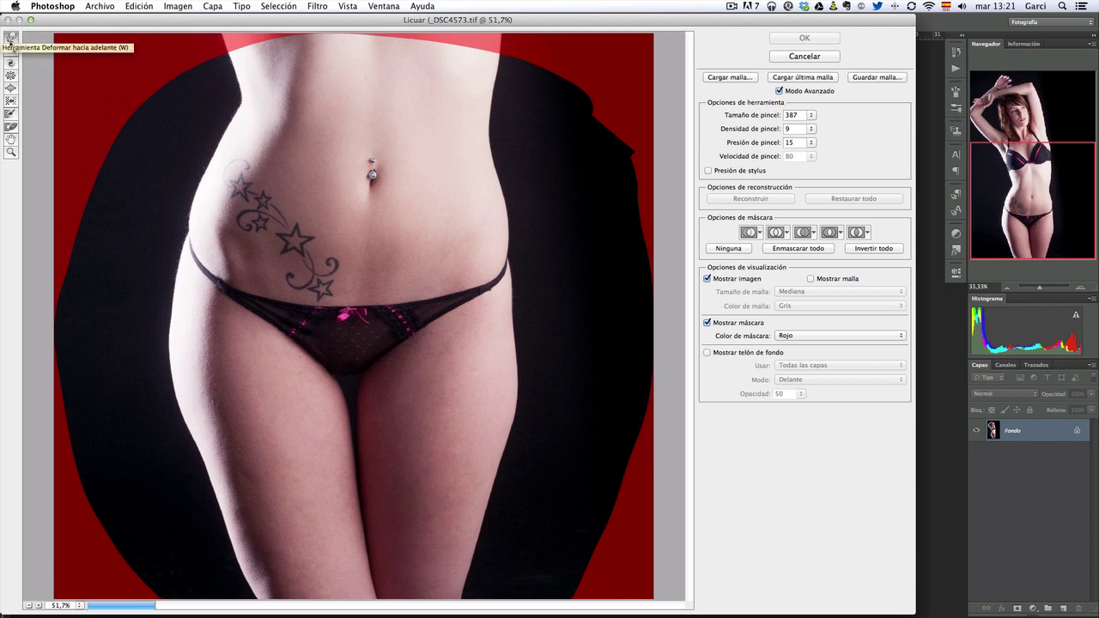
click(11, 38)
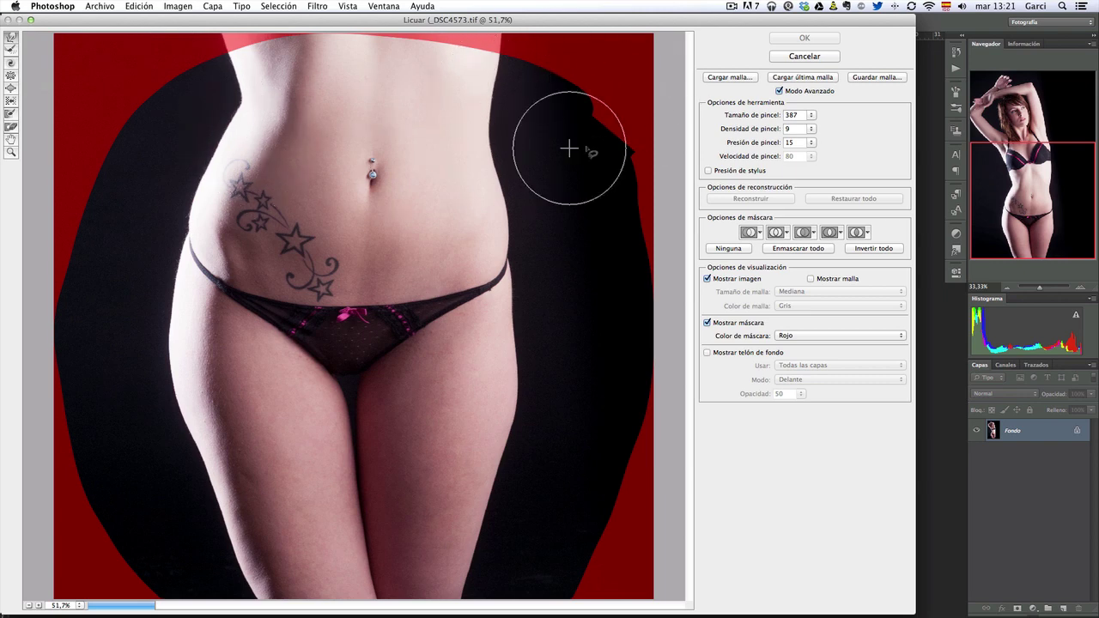
alt+click(804, 56)
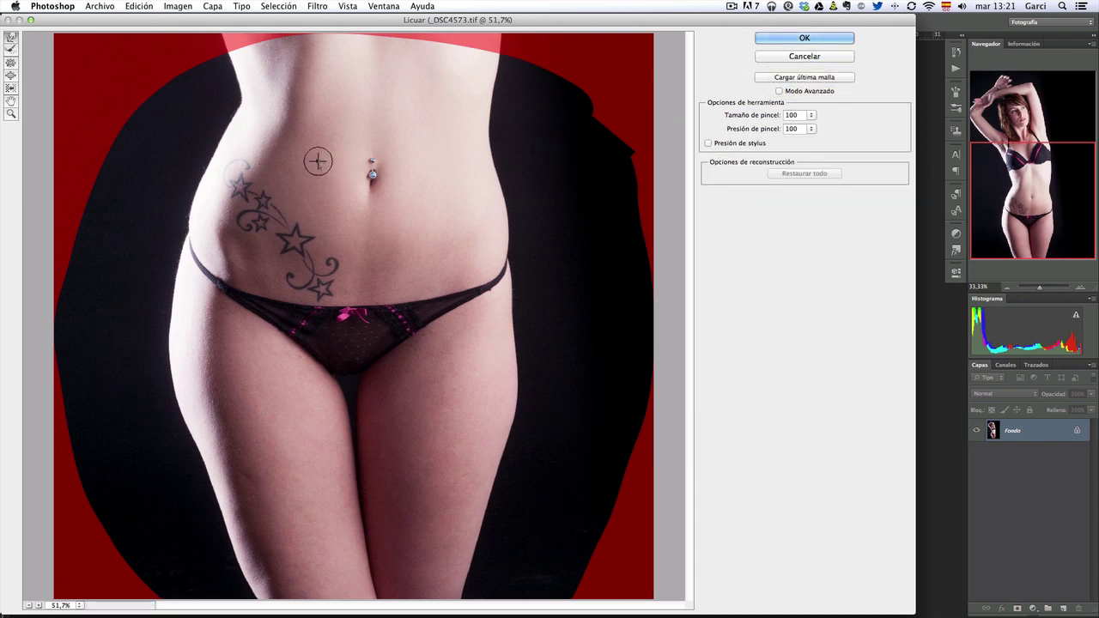
drag(754, 115, 799, 120)
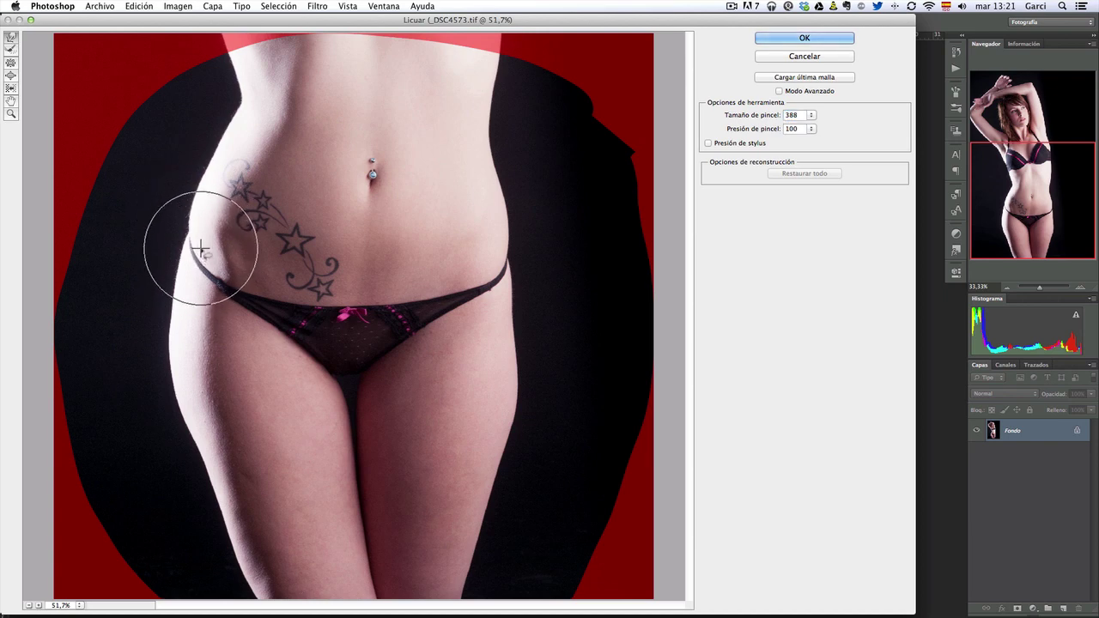
drag(189, 245, 172, 221)
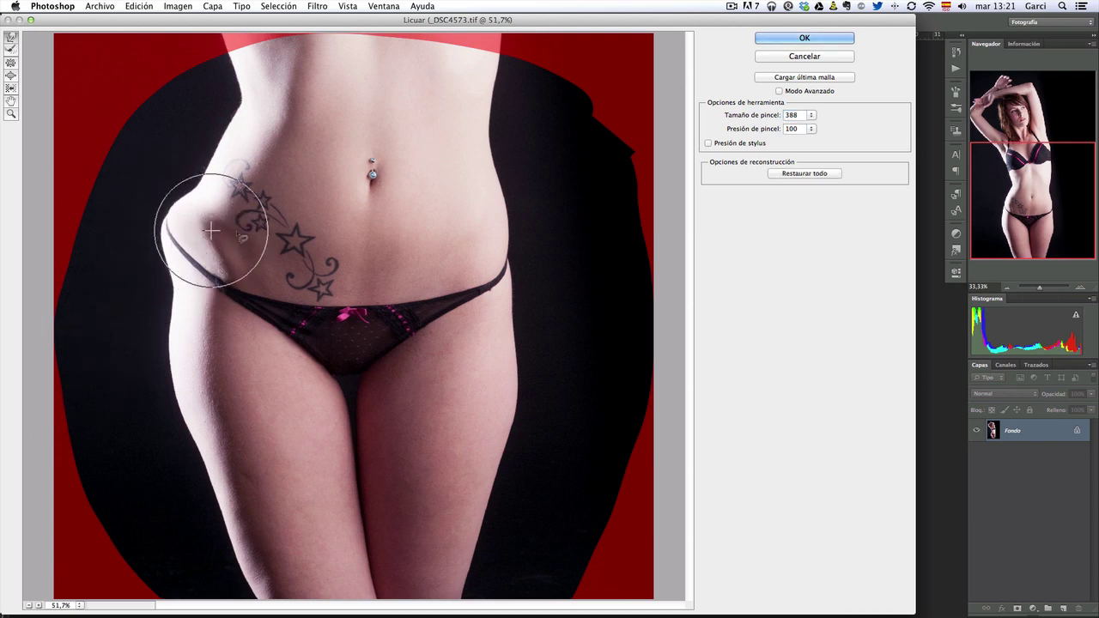
mouse_move(160, 208)
mouse_down()
mouse_move(211, 248)
mouse_move(196, 259)
mouse_move(201, 246)
mouse_move(182, 244)
mouse_up()
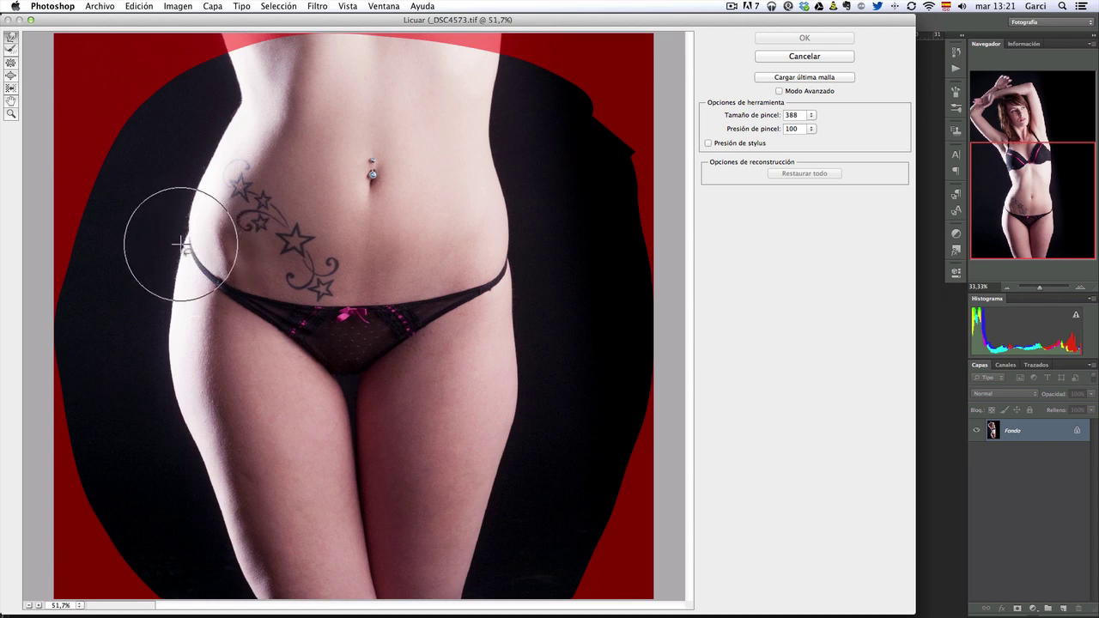
Lower the brush density to 13 and push the tattooed hip's outer edge inward
click(779, 91)
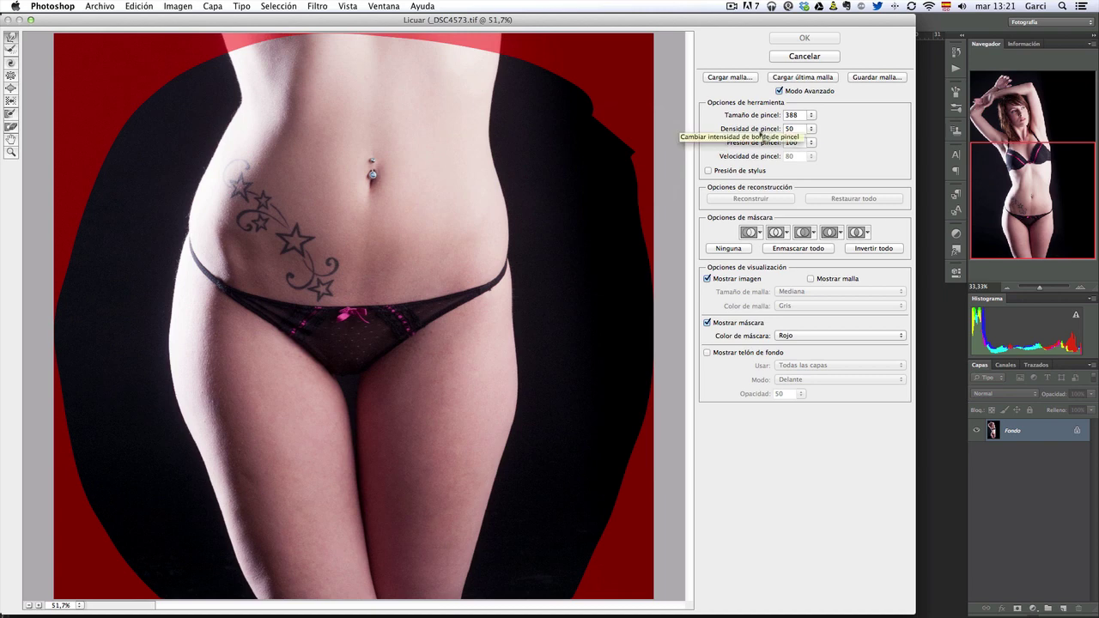
drag(755, 129, 745, 130)
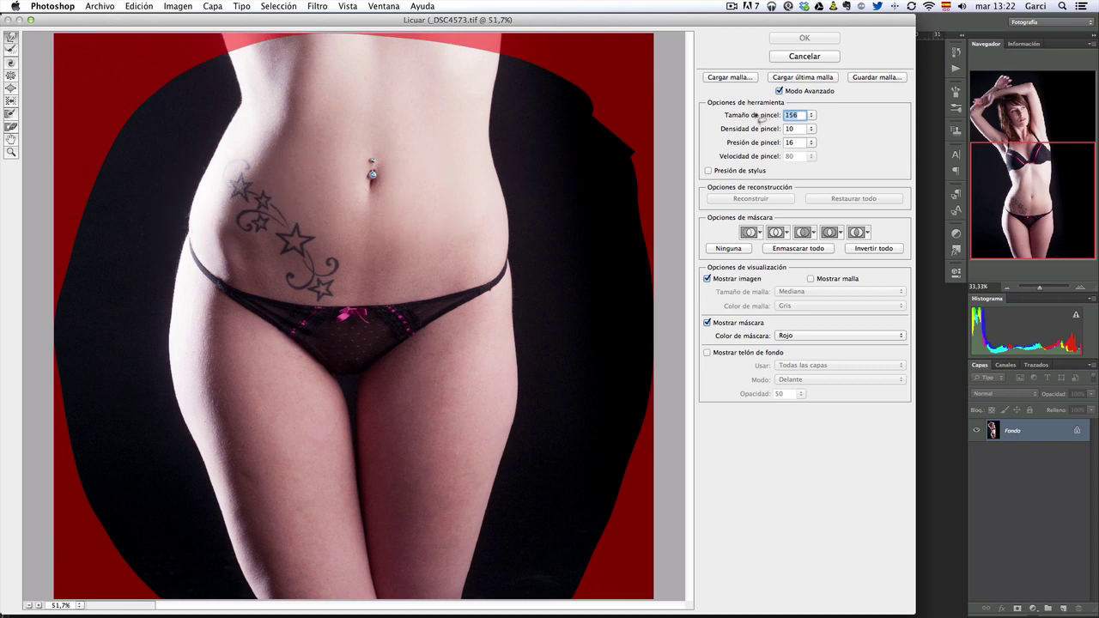
key(ctrl+plus)
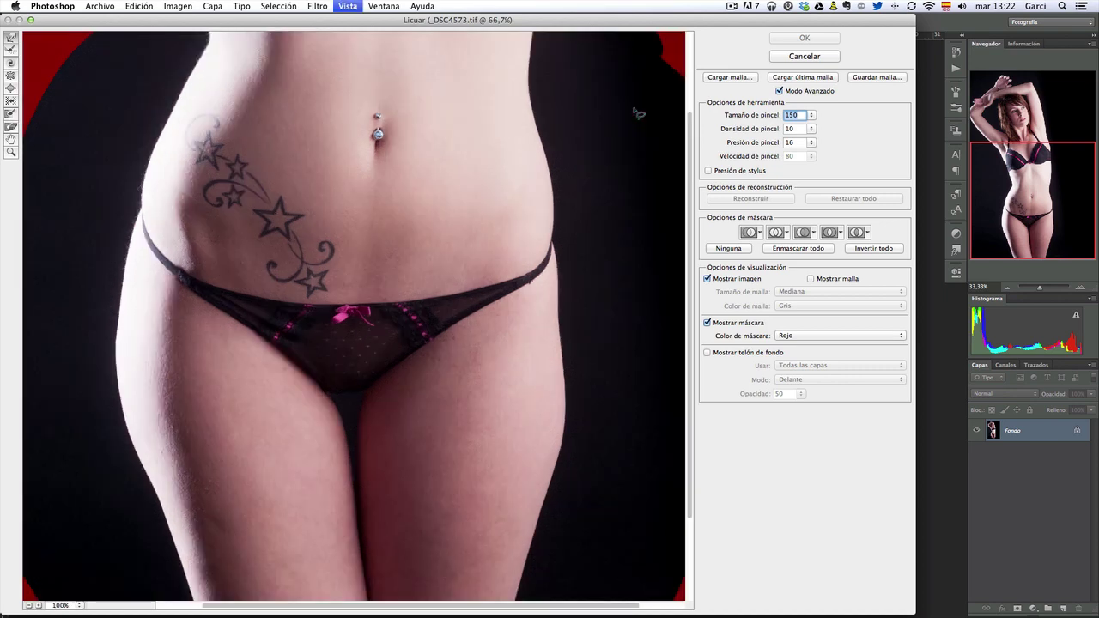
key(ctrl+plus)
key(ctrl+plus)
drag(163, 189, 282, 233)
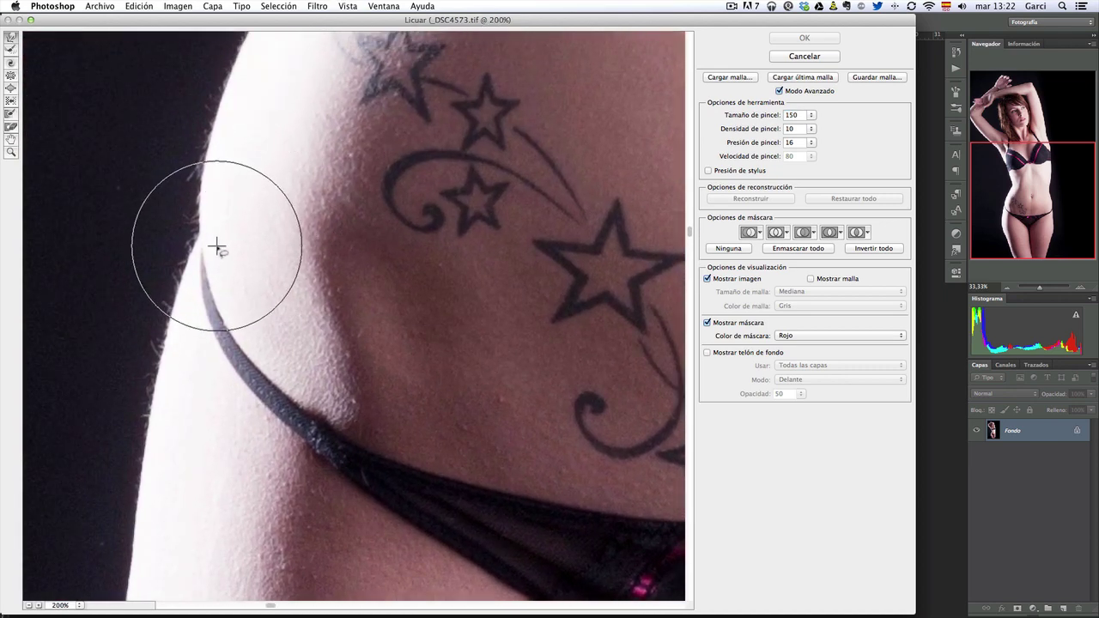
drag(217, 248, 195, 232)
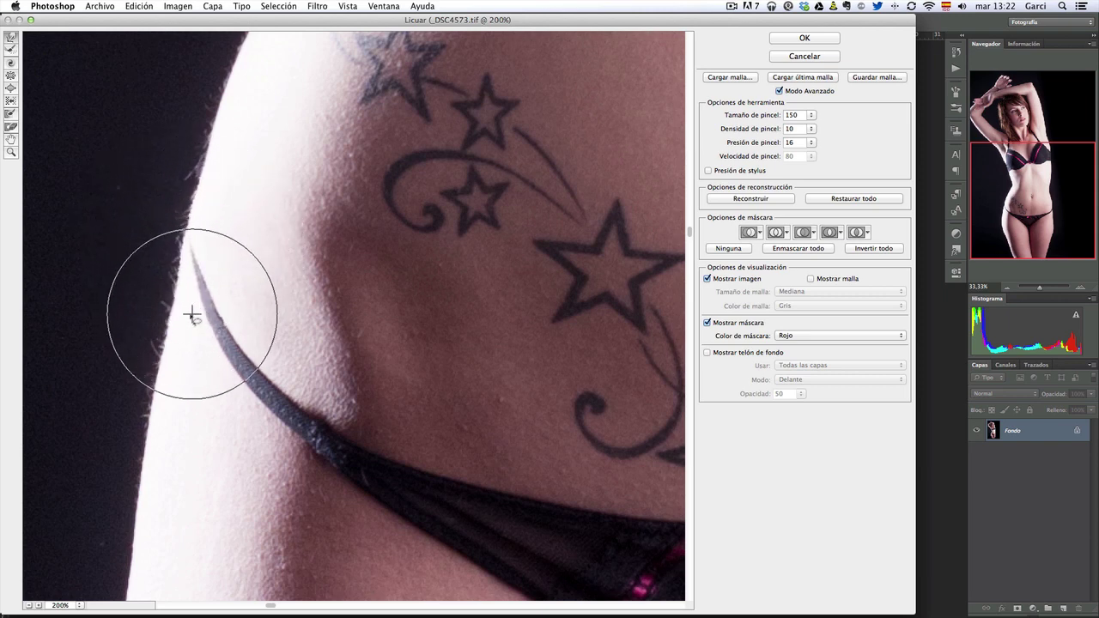
Slim the waist contour above the tattooed hip
key(super+minus)
key(super+minus)
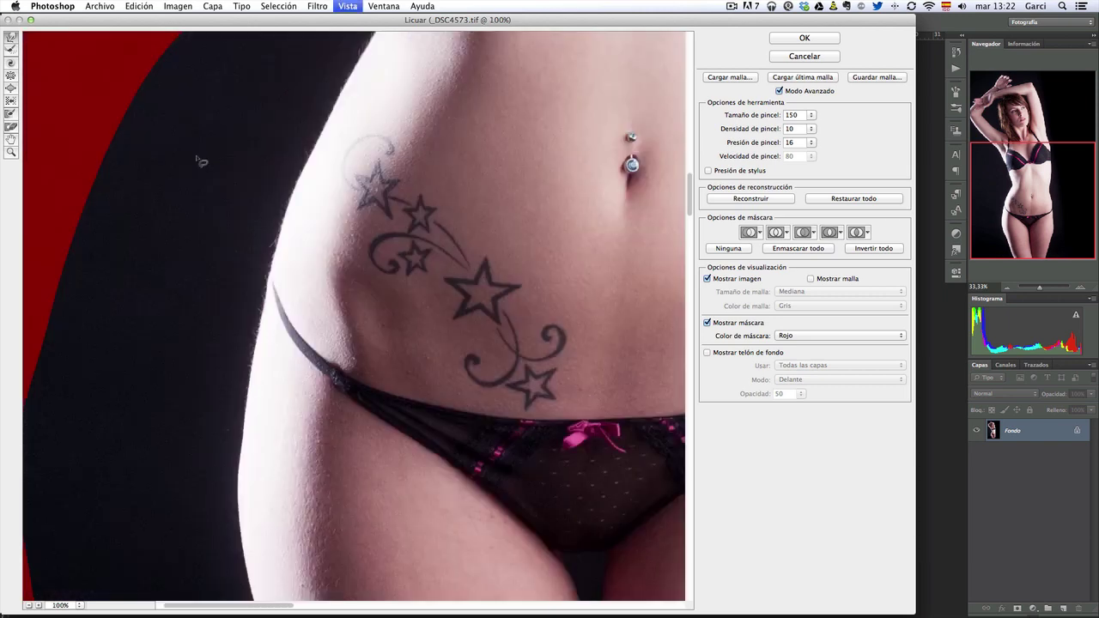
drag(541, 328, 407, 323)
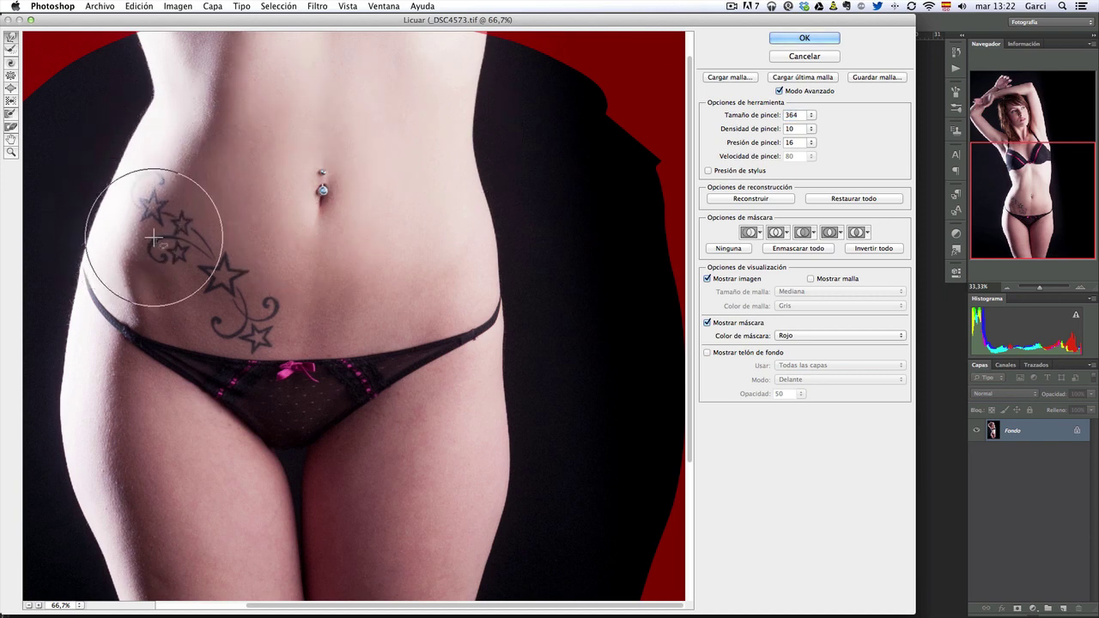
mouse_move(424, 314)
mouse_down()
mouse_move(481, 284)
mouse_move(493, 368)
mouse_move(506, 368)
mouse_move(493, 418)
mouse_move(498, 376)
mouse_move(532, 311)
mouse_up()
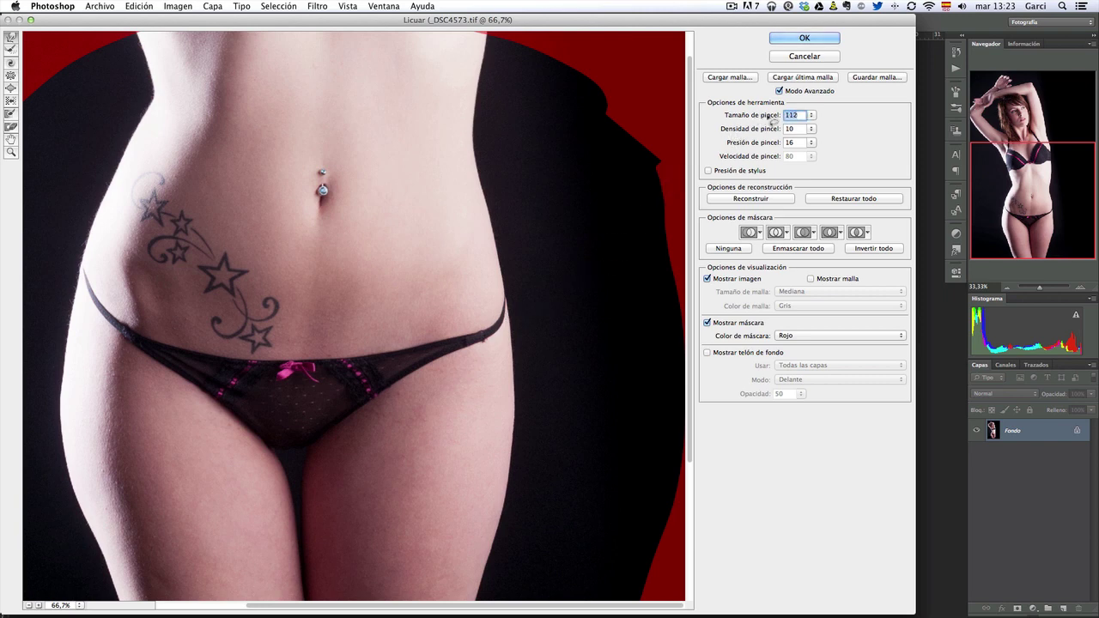
Push the right hip edge beside the thong strap inward at 300% zoom, then zoom back out
key(super+plus)
key(super+plus)
key(super+plus)
scroll(468, 305, right, 5)
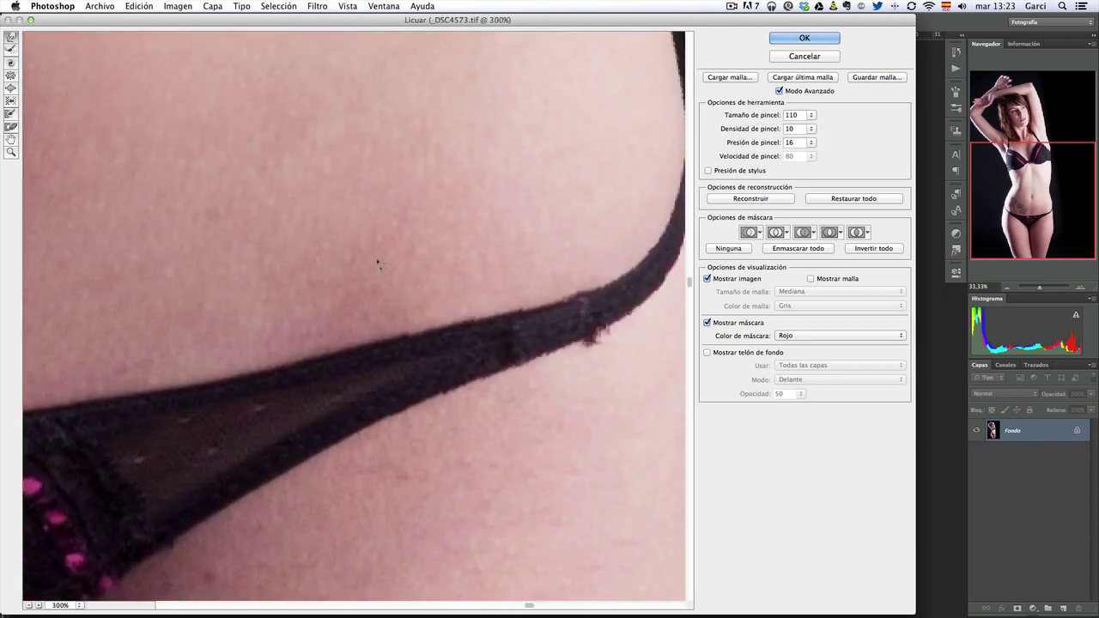
scroll(468, 305, down, 3)
mouse_move(468, 305)
mouse_down()
mouse_move(441, 266)
mouse_move(476, 284)
mouse_move(471, 323)
mouse_move(422, 381)
mouse_move(375, 289)
mouse_move(345, 341)
mouse_move(355, 368)
mouse_move(336, 393)
mouse_move(441, 369)
mouse_move(491, 290)
mouse_move(490, 312)
mouse_move(444, 344)
mouse_move(459, 287)
mouse_move(478, 275)
mouse_move(454, 248)
mouse_move(522, 231)
mouse_move(510, 283)
mouse_move(444, 351)
mouse_move(466, 327)
mouse_up()
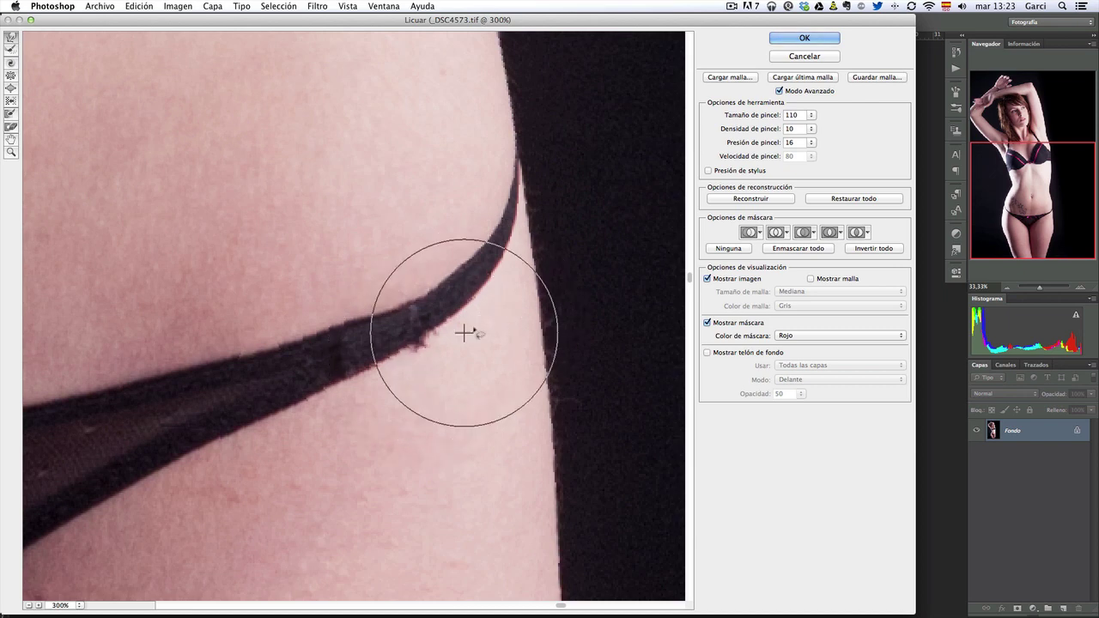
key(super+minus)
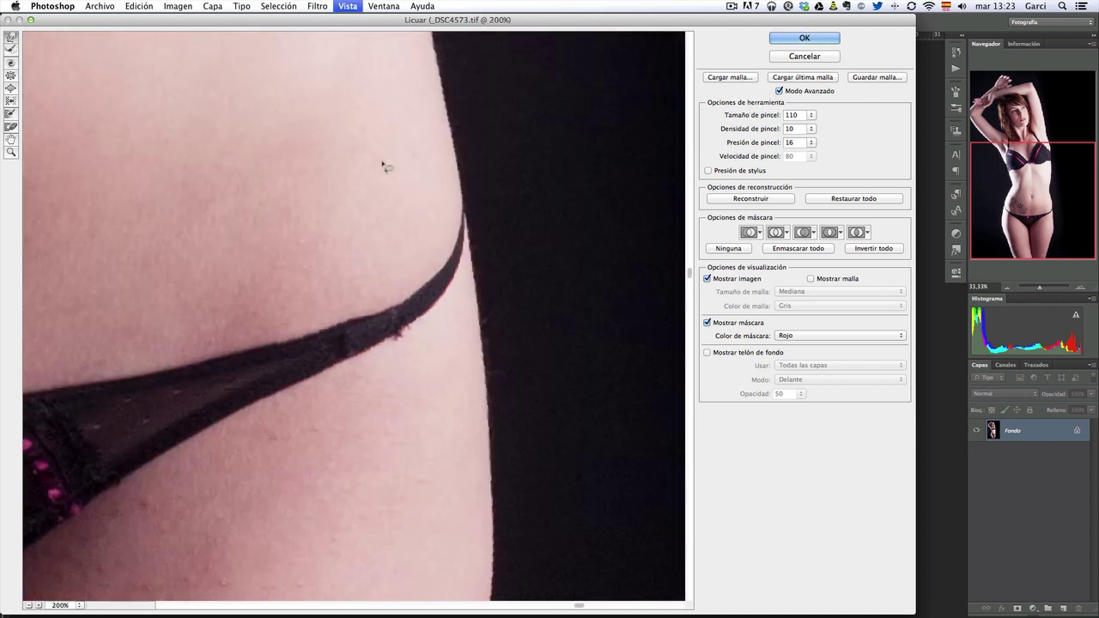
key(super+minus)
scroll(381, 161, down, 1)
scroll(511, 284, down, 4)
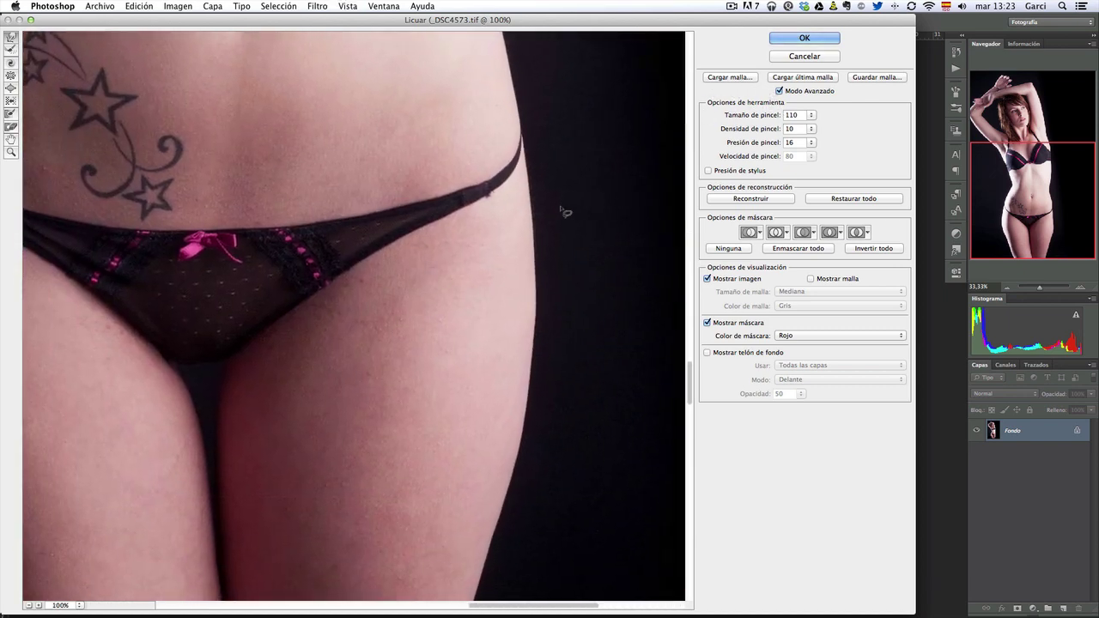
key(super+minus)
scroll(449, 282, down, 2)
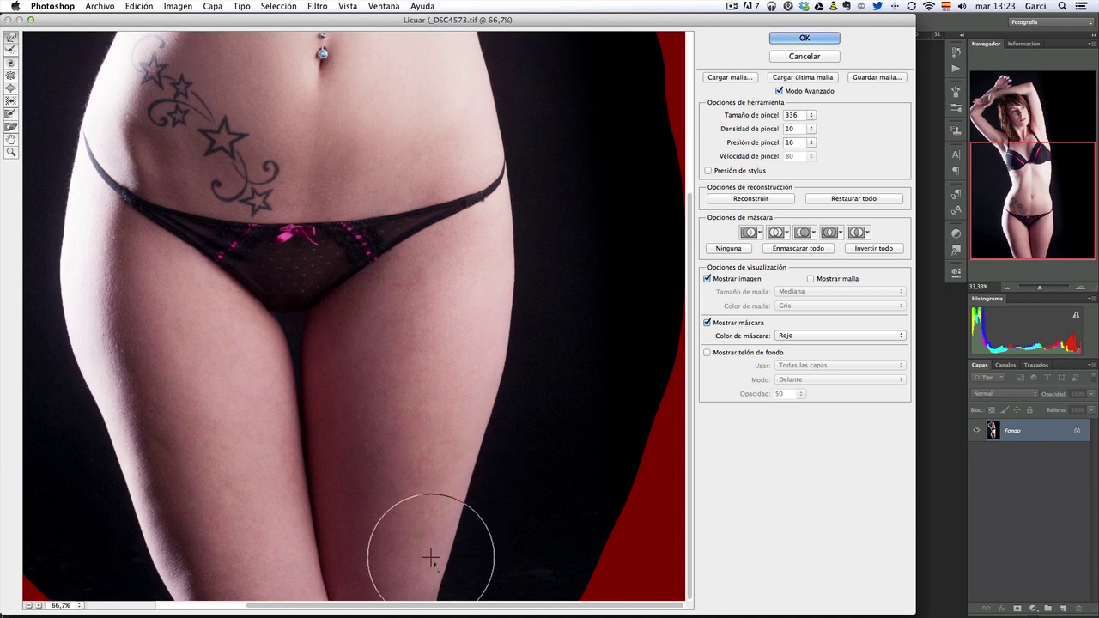
Pull the thigh's outer contour inward with the 336 Forward Warp brush
scroll(343, 429, left, 3)
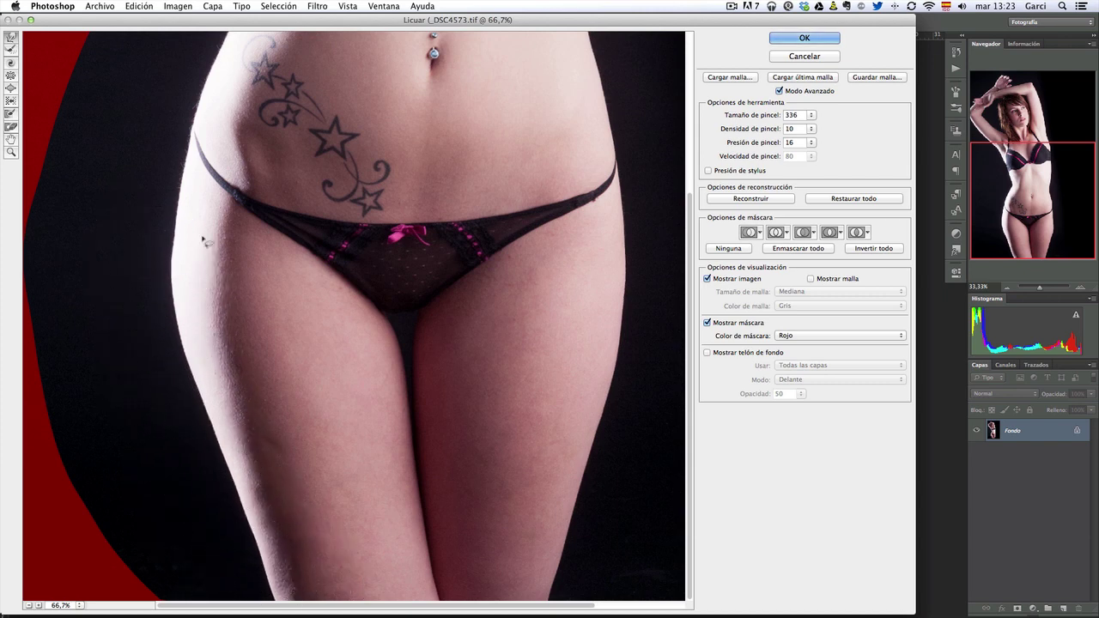
scroll(204, 243, up, 5)
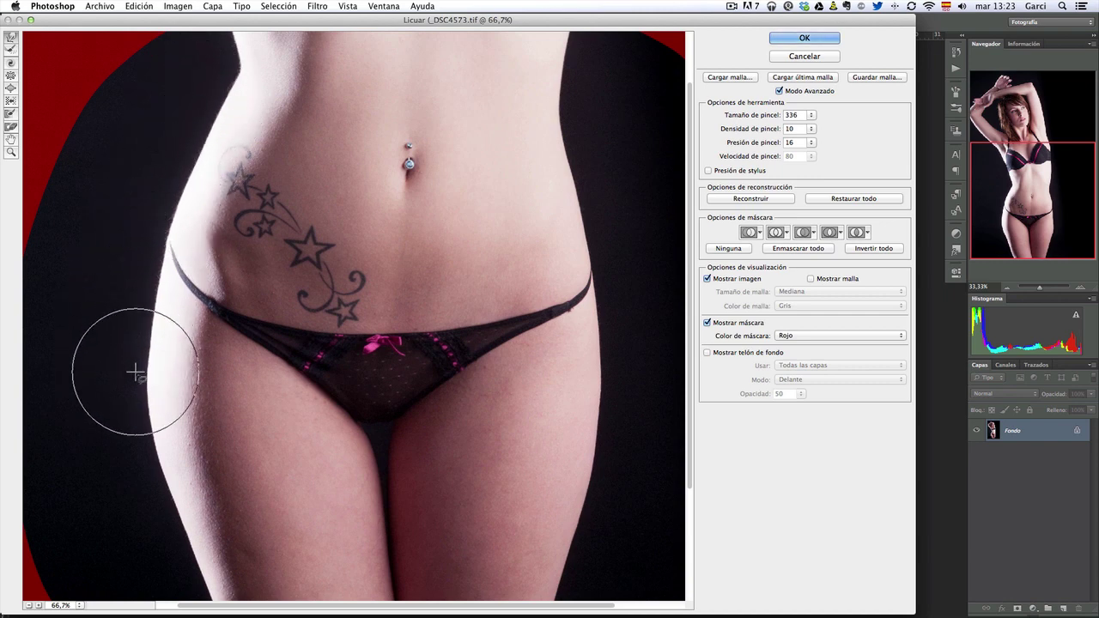
scroll(206, 447, up, 3)
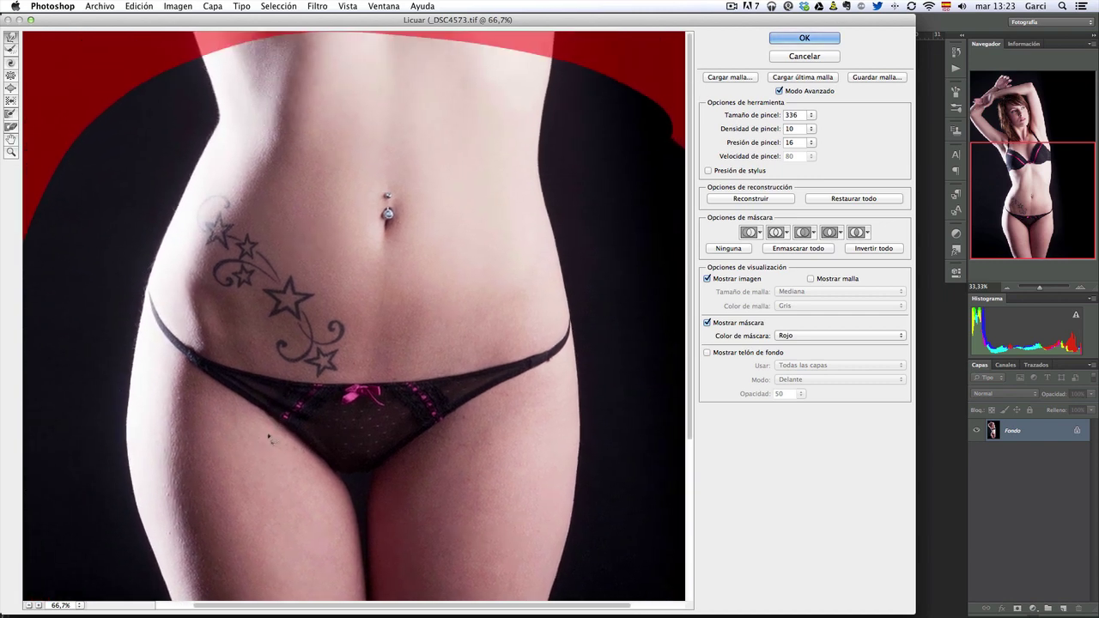
scroll(269, 438, down, 6)
scroll(269, 438, down, 2)
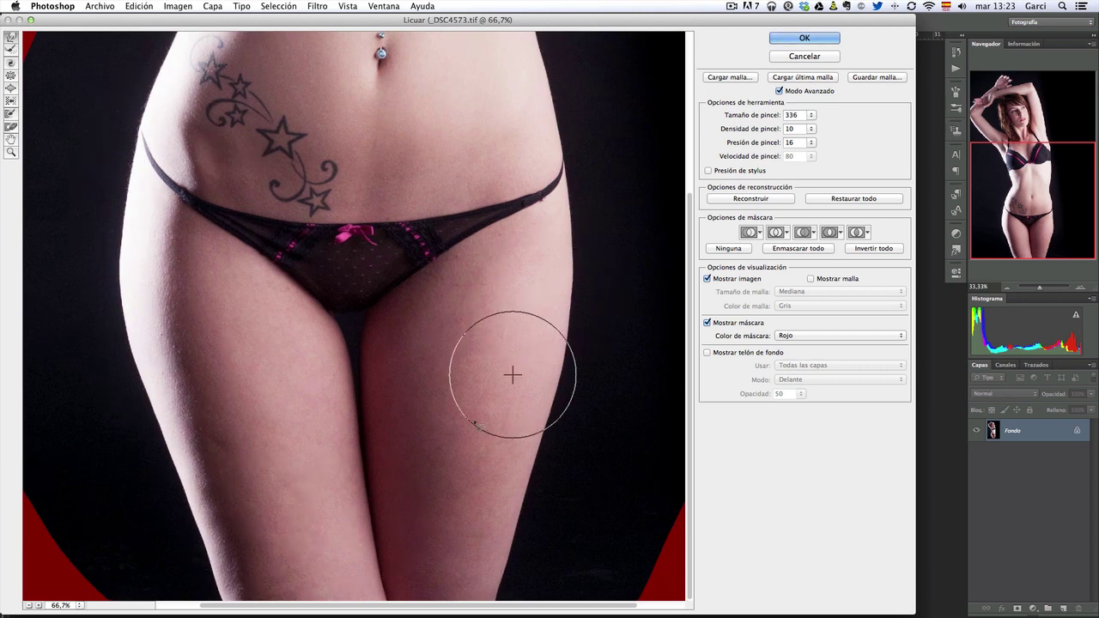
drag(215, 559, 180, 363)
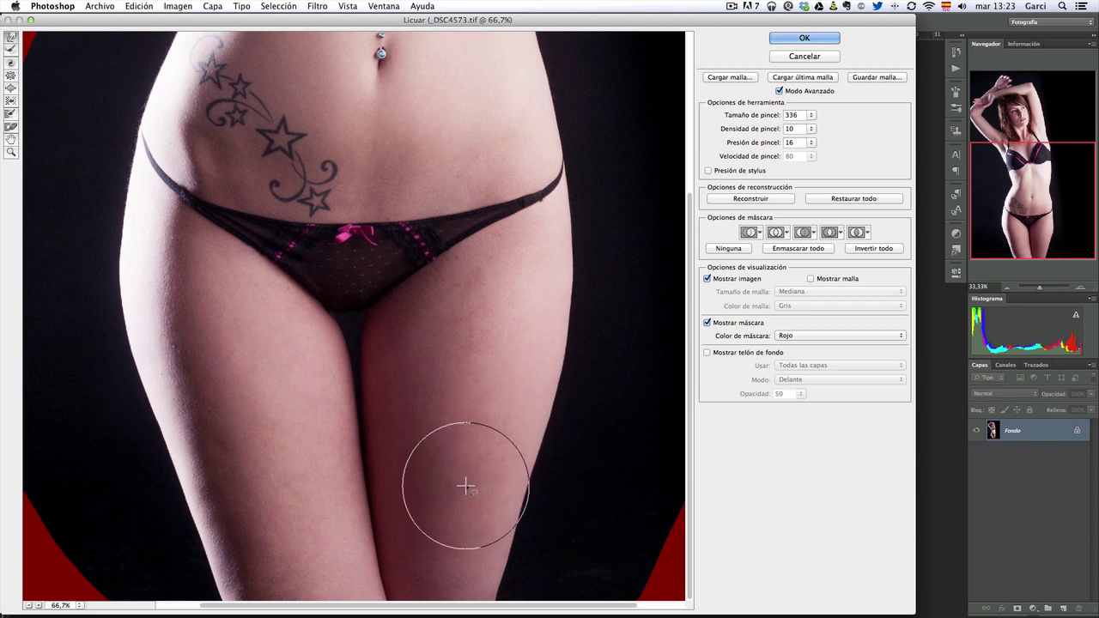
Push the right side of the waist inward
scroll(510, 372, up, 3)
scroll(520, 312, down, 3)
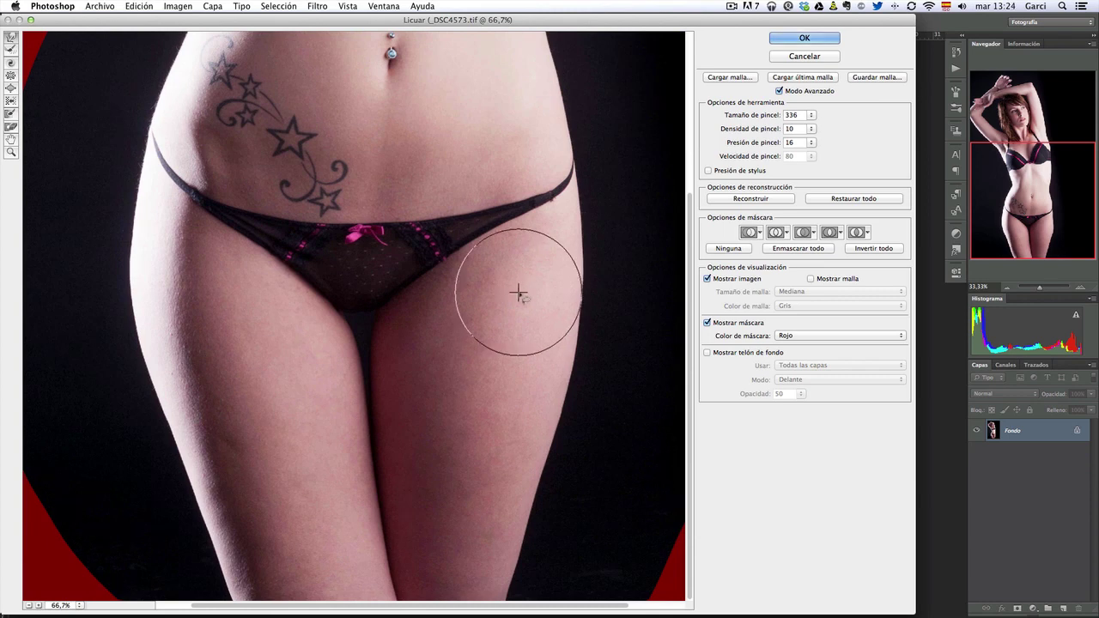
scroll(507, 343, up, 5)
scroll(481, 387, up, 2)
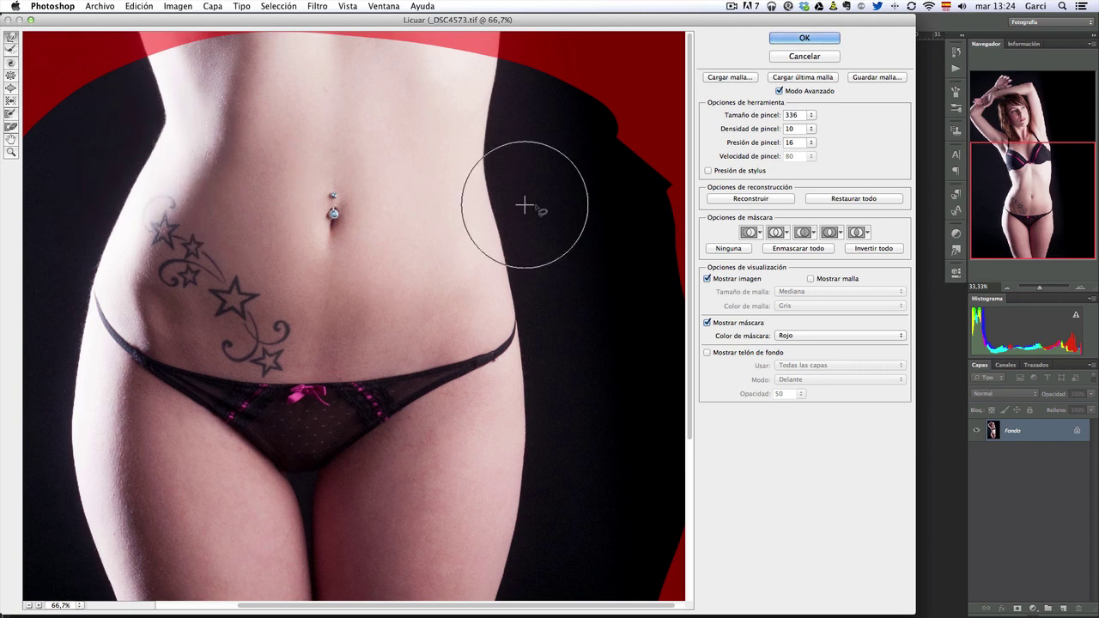
drag(545, 183, 513, 181)
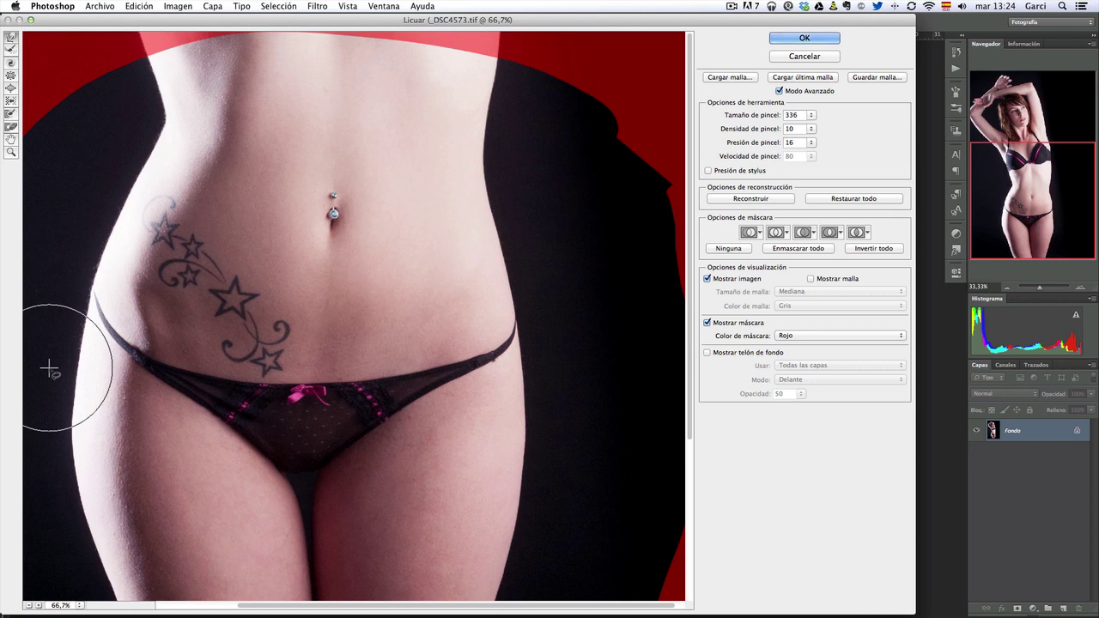
Commit the Liquify result, compare before/after with Cmd+Z, and deselect with Cmd+D
click(805, 39)
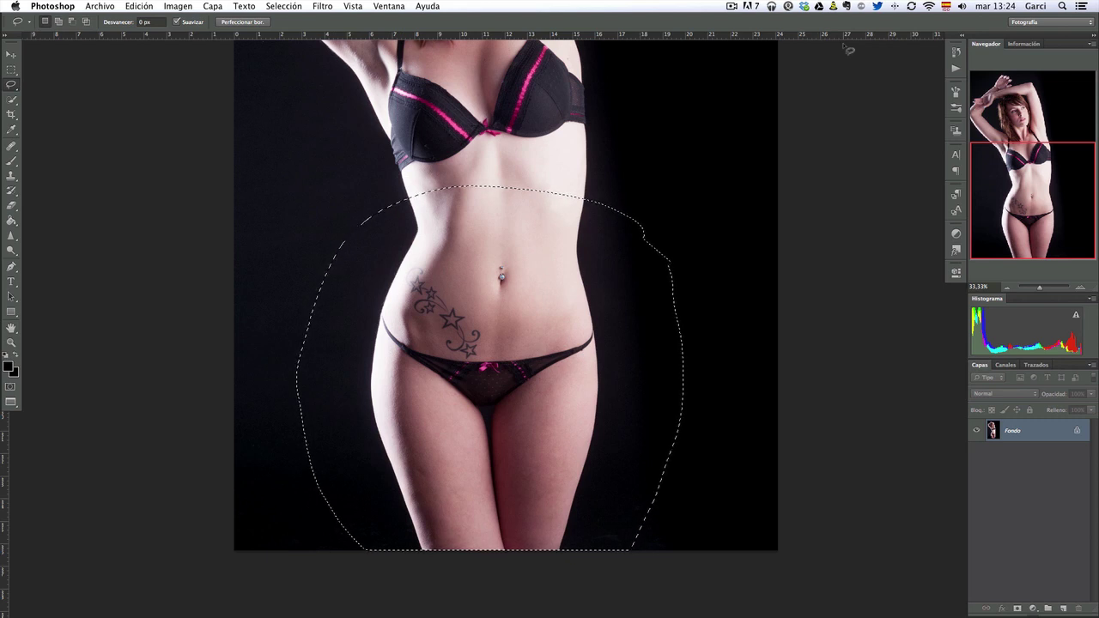
key(ctrl+z)
key(ctrl+z)
key(ctrl+z)
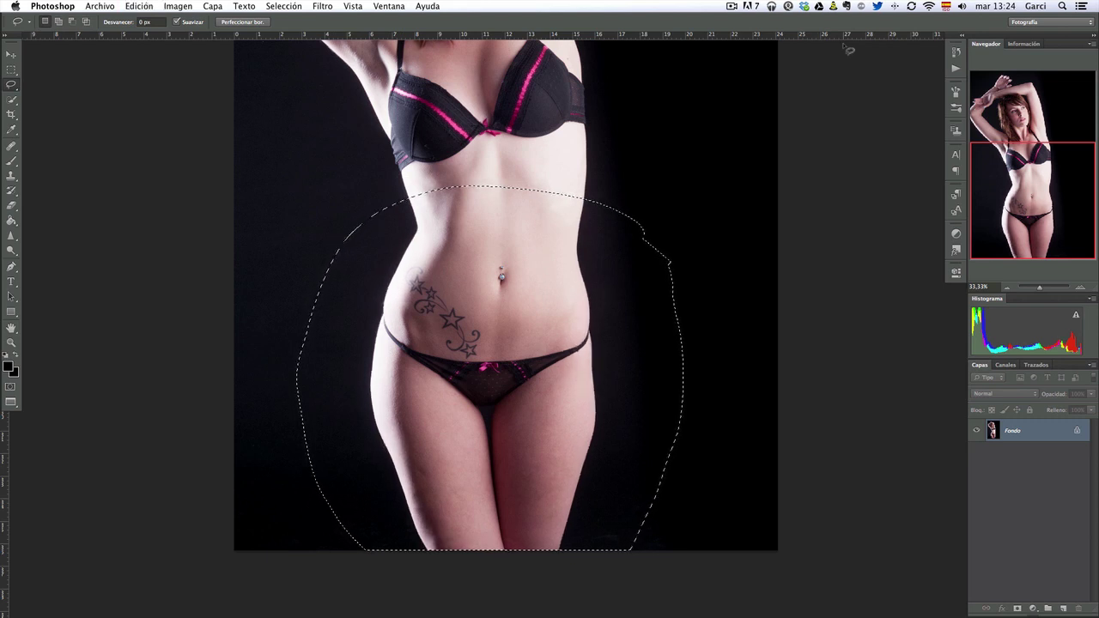
key(ctrl+z)
key(ctrl+z)
key(ctrl+z)
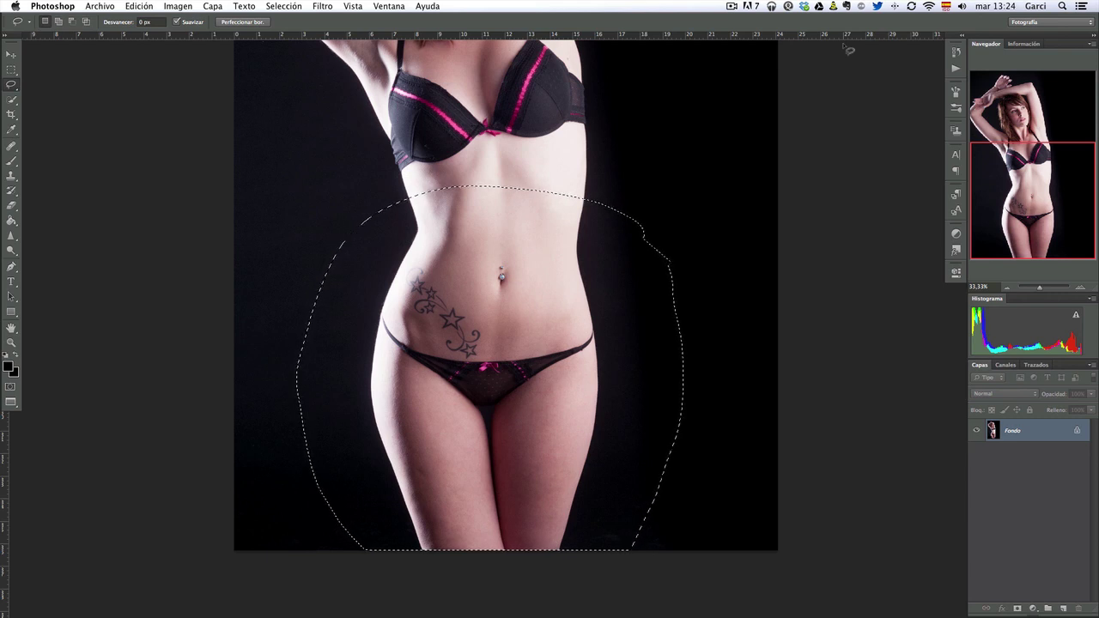
key(ctrl+d)
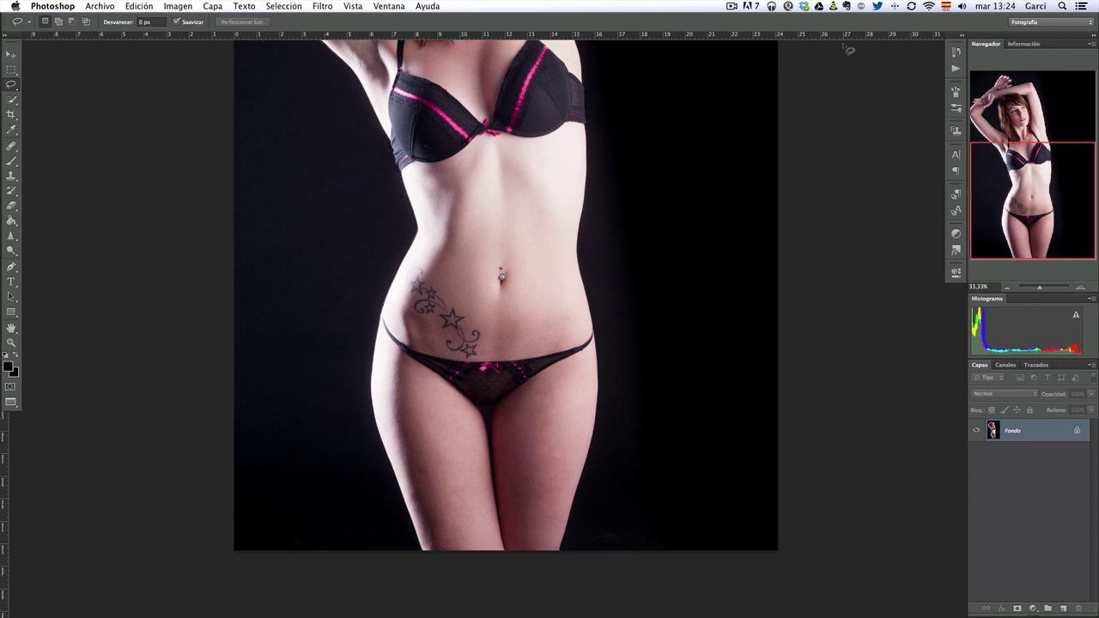
Zoom out to 25% and scroll up so the entire figure, head included, fits the window
key(ctrl+minus)
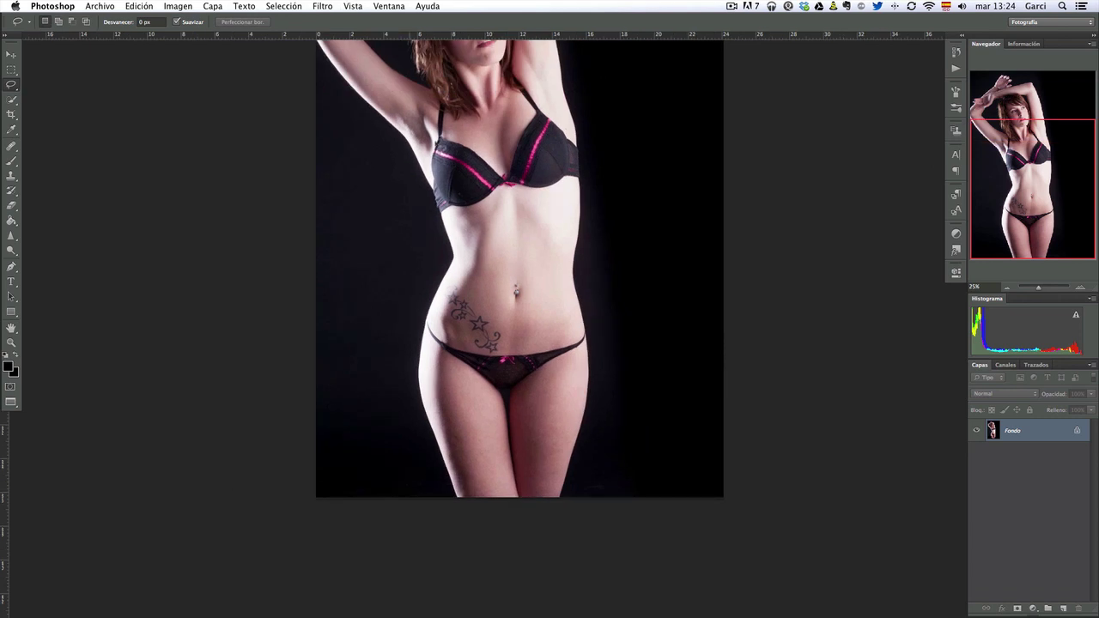
scroll(555, 284, up, 3)
scroll(557, 344, up, 3)
scroll(554, 361, up, 1)
scroll(521, 347, up, 1)
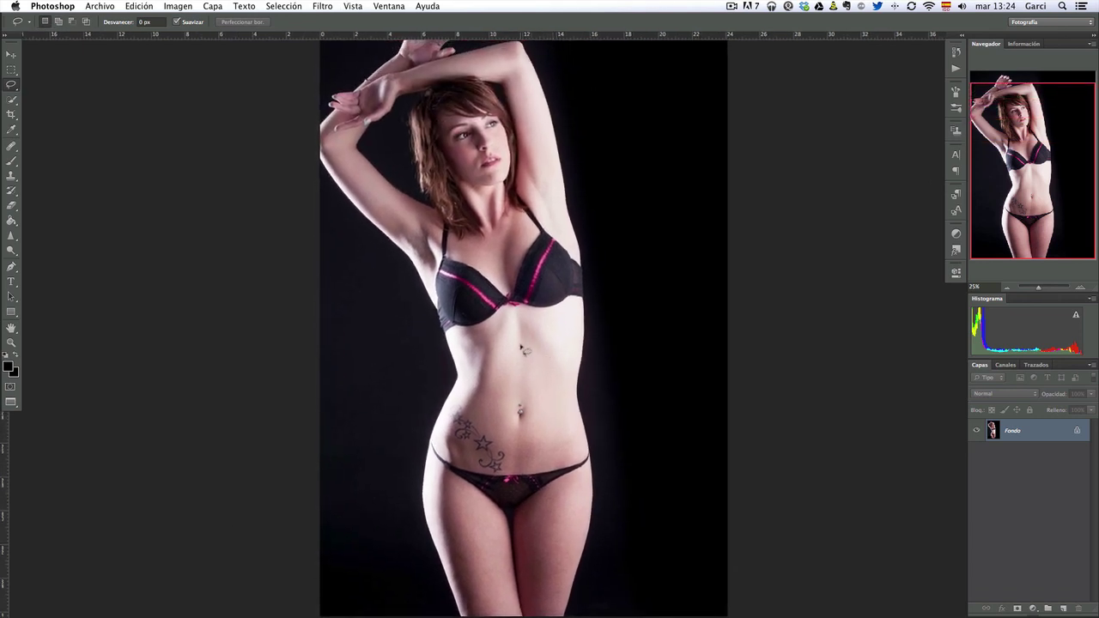